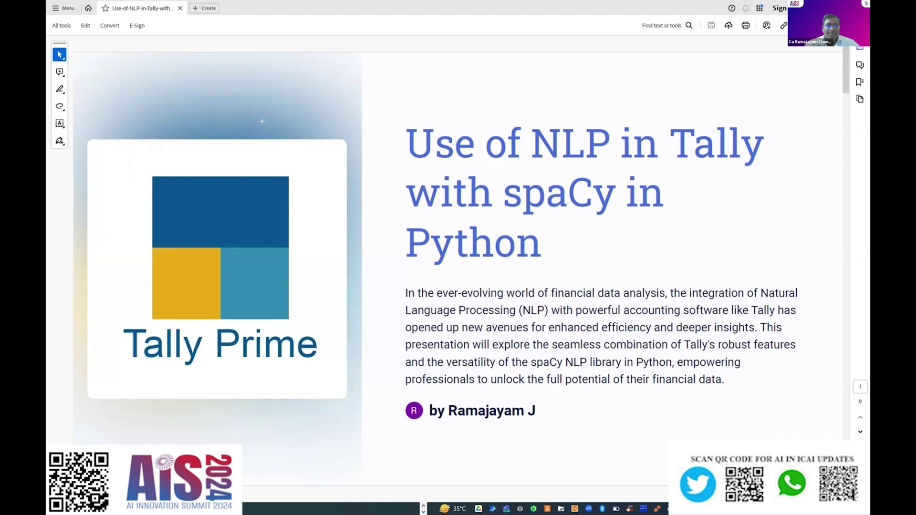
Look through the presentation slides from the title page to the page introducing spaCy
{"action": "scroll", "coordinate": [330, 181], "scroll_direction": "down", "scroll_amount": 2}
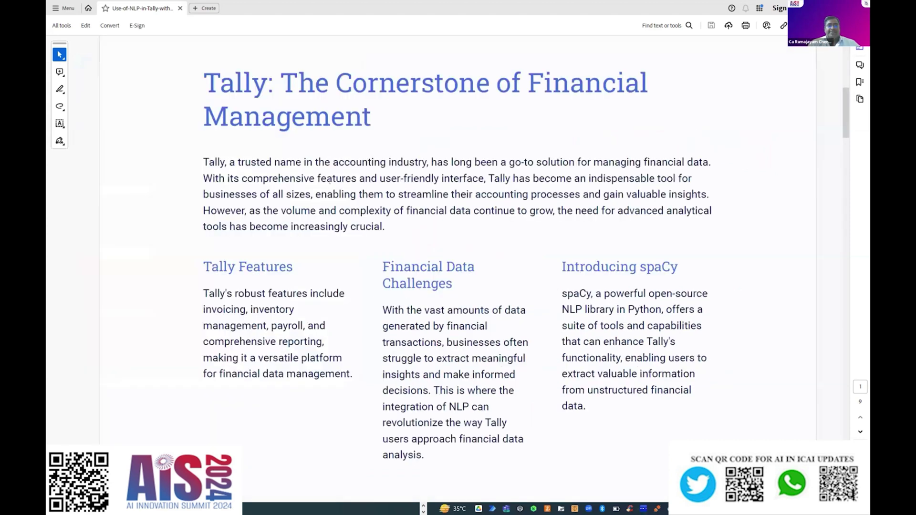
{"action": "scroll", "coordinate": [329, 180], "scroll_direction": "down", "scroll_amount": 2}
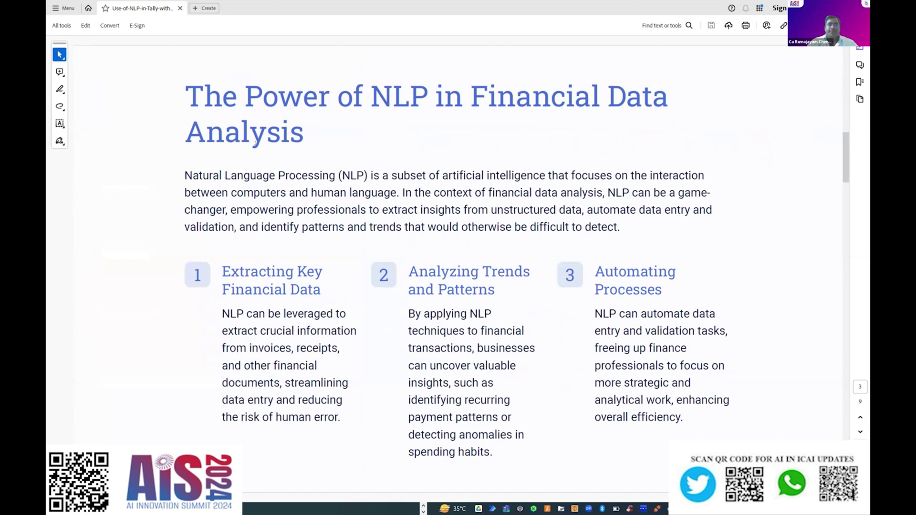
{"action": "scroll", "coordinate": [255, 143], "scroll_direction": "down", "scroll_amount": 1}
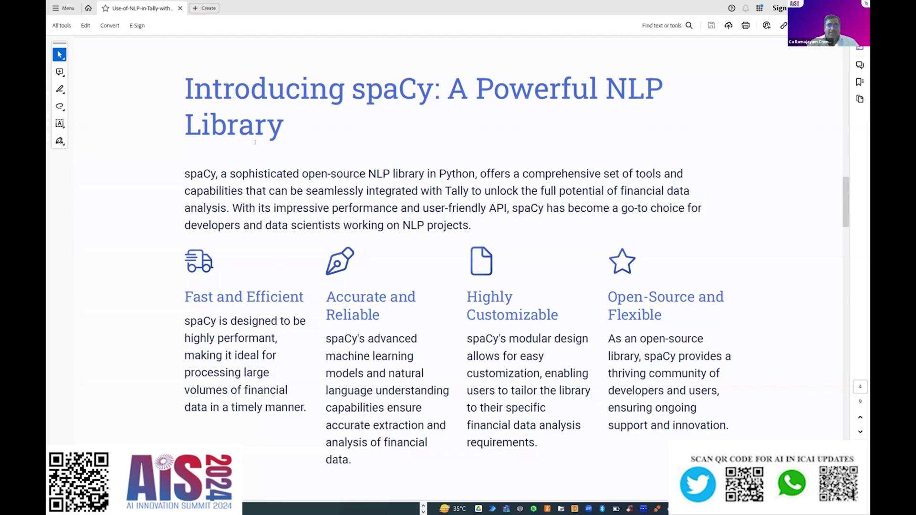
Switch to TallyPrime and inspect the import exceptions for Venkateshwara Traders, drilling into the ledgers listed under the missing referenced master
{"action": "key", "text": "alt+Tab"}
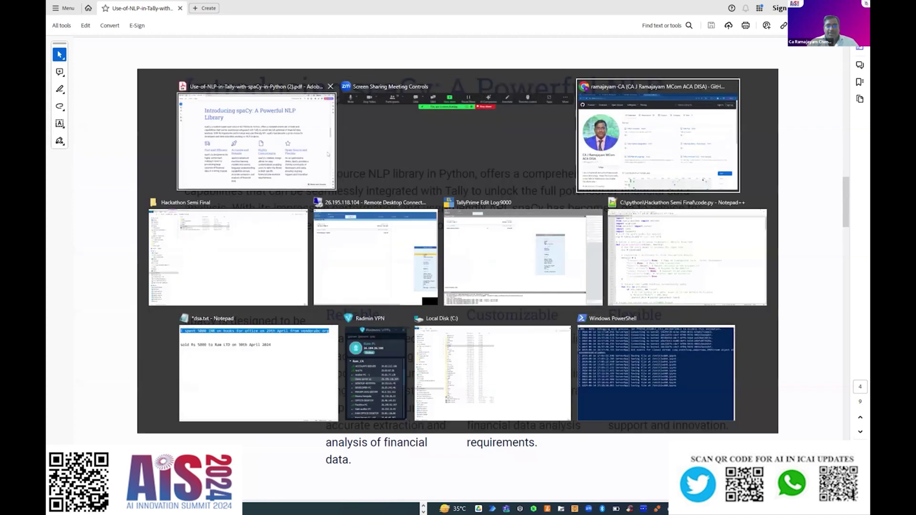
{"action": "key", "text": "Up"}
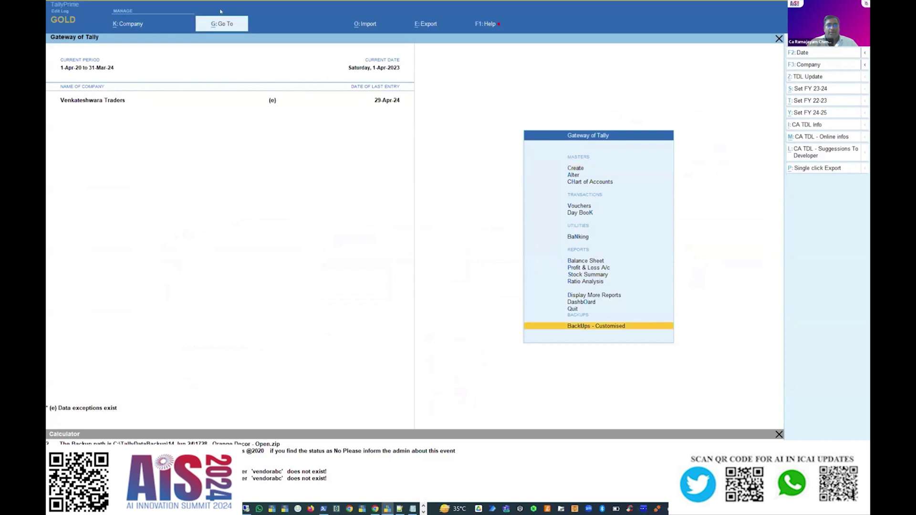
{"action": "key", "text": "alt+o"}
{"action": "key", "text": "Down"}
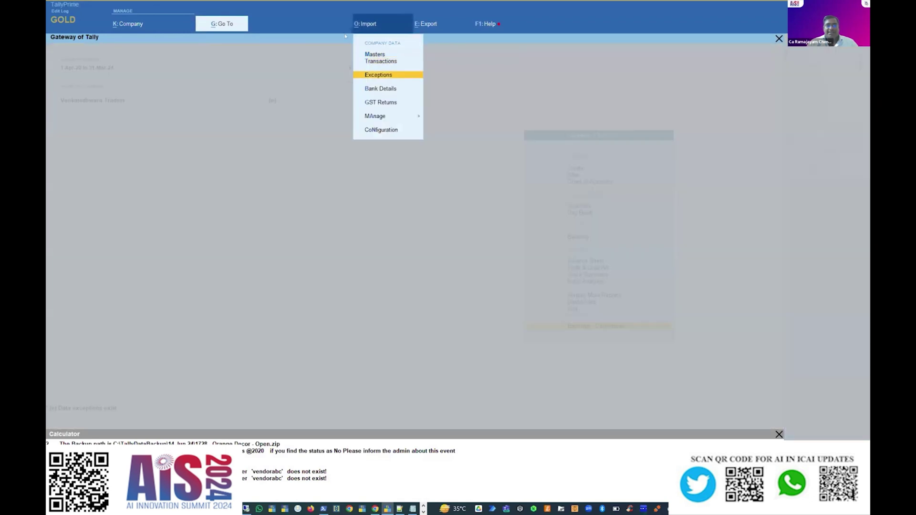
{"action": "key", "text": "Return"}
{"action": "key", "text": "Down"}
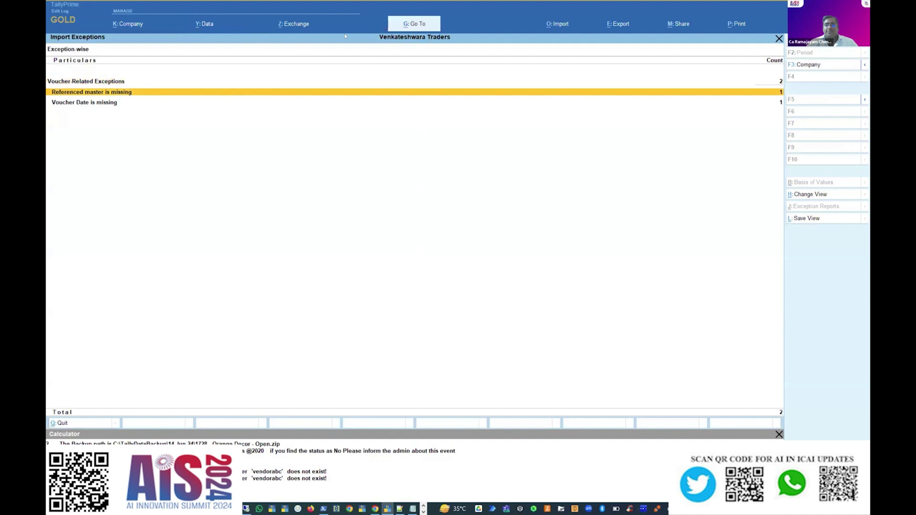
{"action": "key", "text": "Return"}
{"action": "key", "text": "Return"}
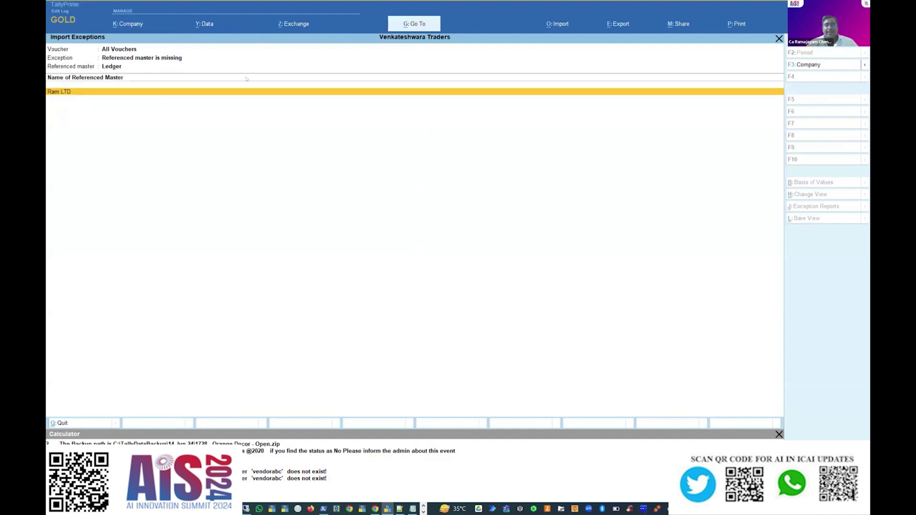
{"action": "key", "text": "Escape"}
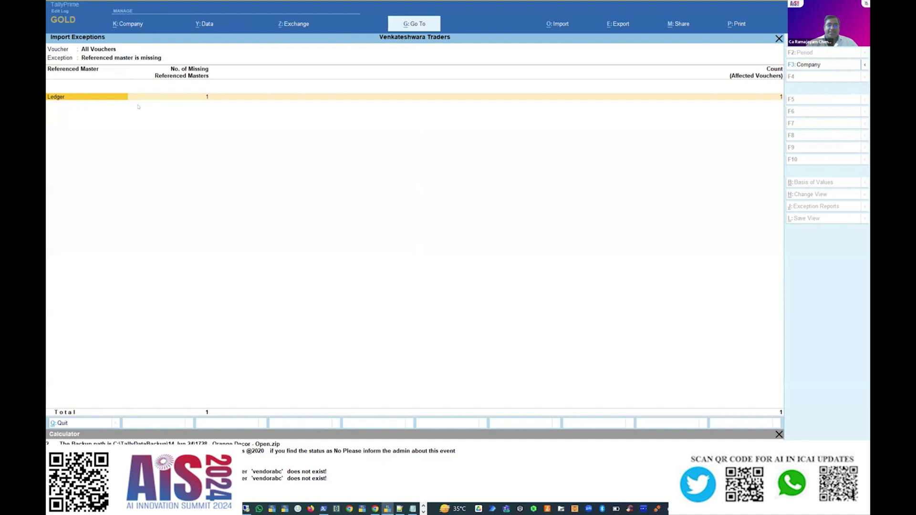
Return to the PDF presentation and view the page on integrating spaCy with Tally
{"action": "key", "text": "alt+Tab"}
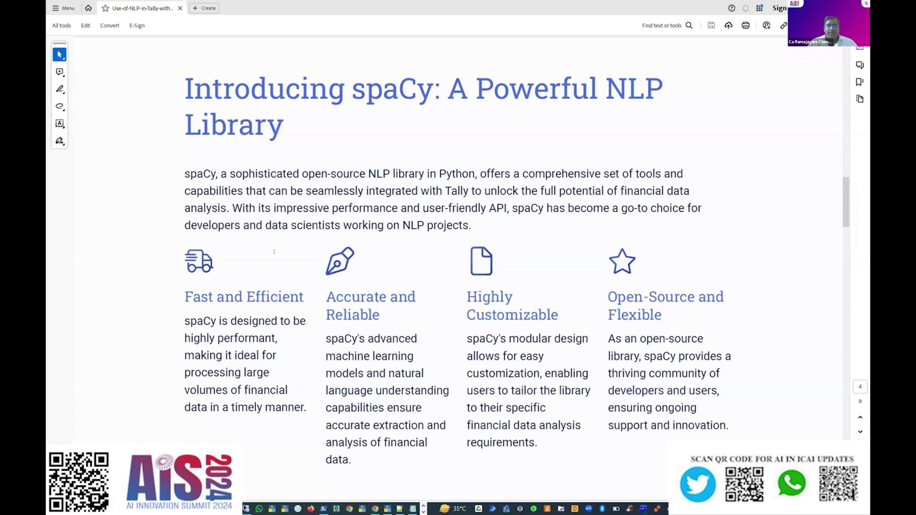
{"action": "scroll", "coordinate": [272, 252], "scroll_direction": "down", "scroll_amount": 10}
{"action": "scroll", "coordinate": [457, 267], "scroll_direction": "up", "scroll_amount": 3}
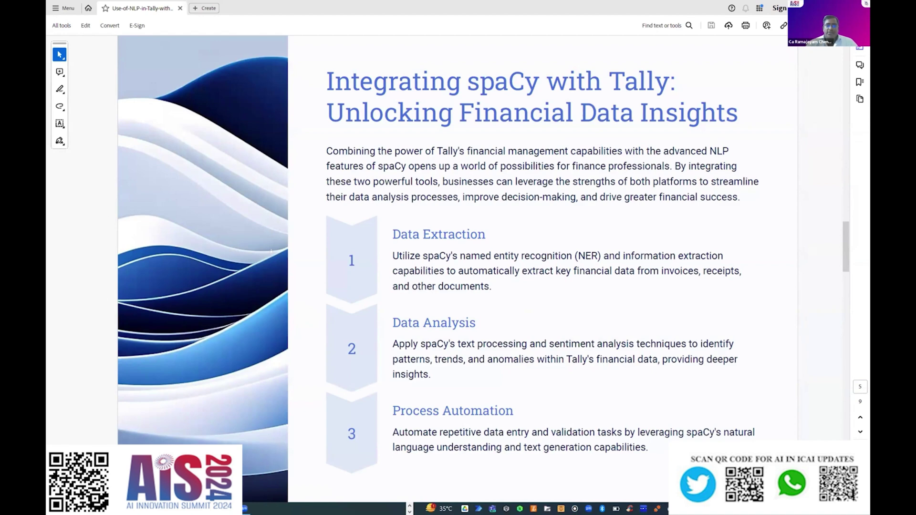
Switch to the Hackathon Semi Final folder, run Process.bat and enlarge the console text
{"action": "key", "text": "alt+Tab"}
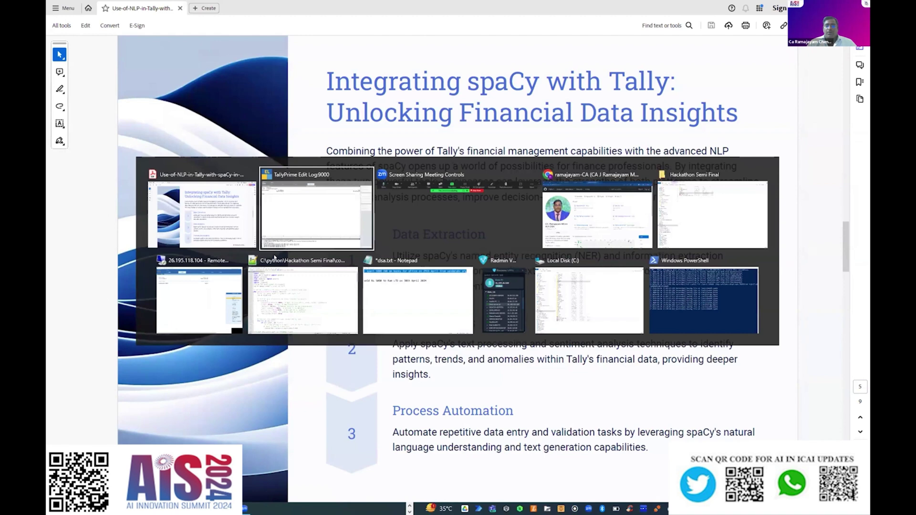
{"action": "key", "text": "alt+Tab"}
{"action": "key", "text": "alt+Tab"}
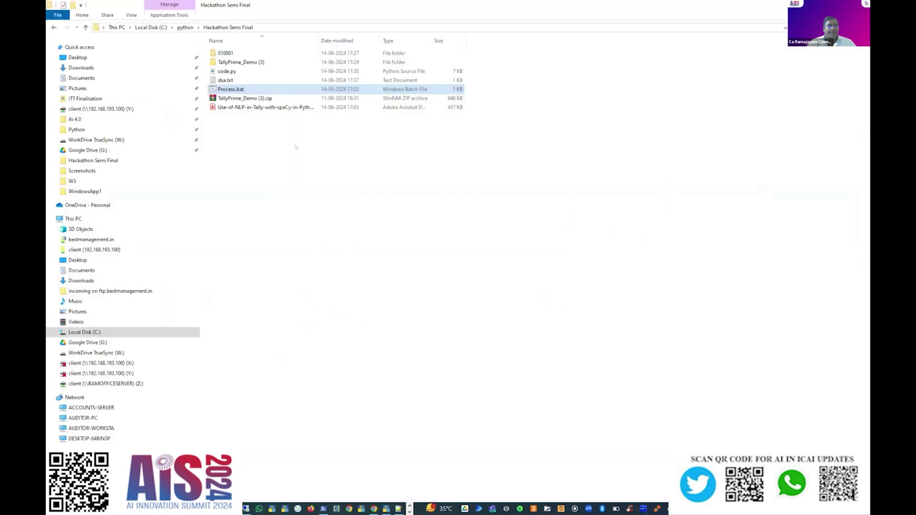
{"action": "double_click", "coordinate": [259, 91]}
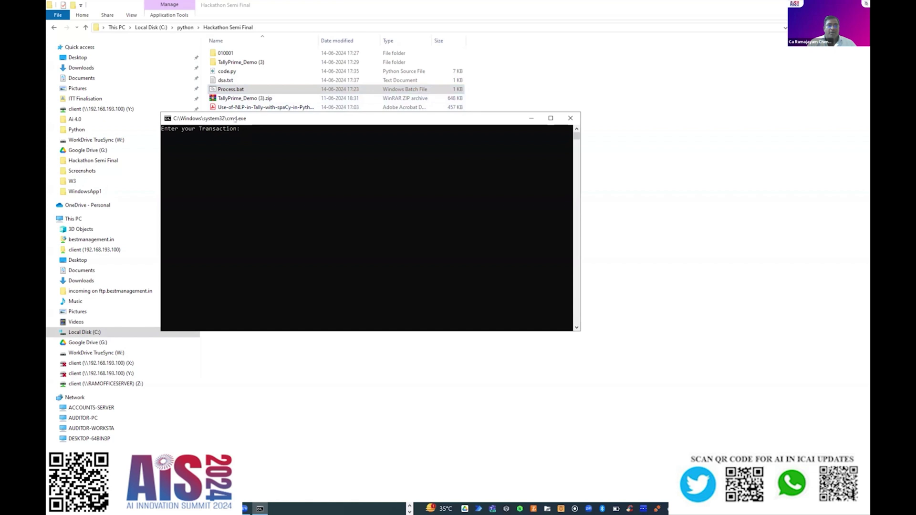
{"action": "scroll", "coordinate": [228, 134], "scroll_direction": "up", "scroll_amount": 4}
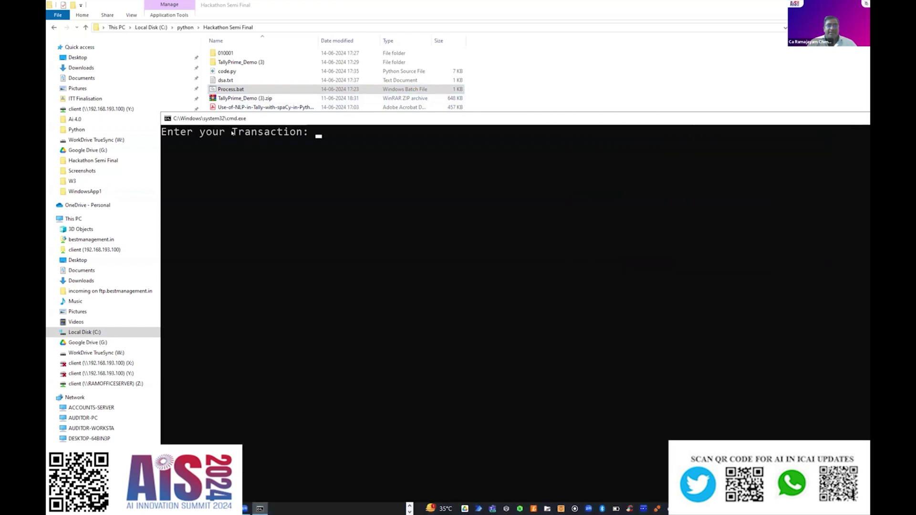
Switch to dsa.txt in Notepad and insert three blank lines above the sentence about spending 5000 INR on books
{"action": "key", "text": "alt+Tab"}
{"action": "key", "text": "alt+Tab"}
{"action": "key", "text": "alt+Tab"}
{"action": "left_click", "coordinate": [307, 347]}
{"action": "left_click", "coordinate": [284, 71]}
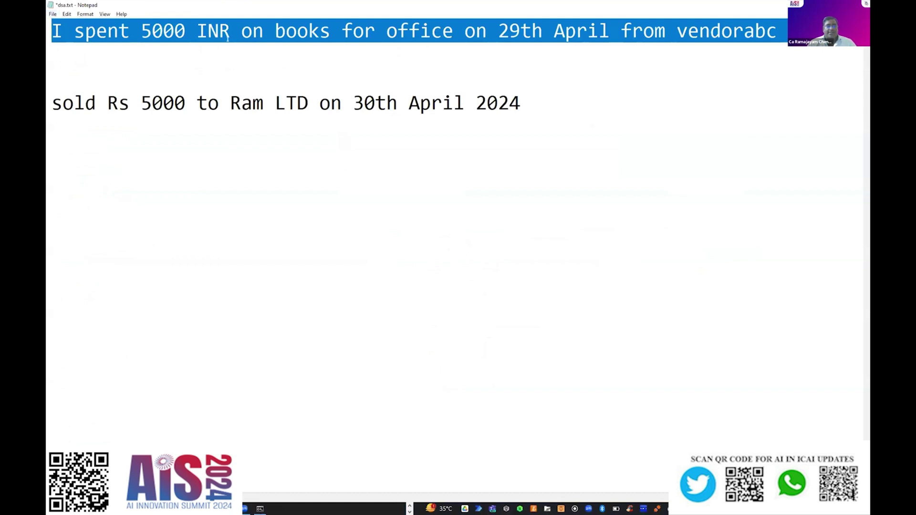
{"action": "mouse_move", "coordinate": [172, 5]}
{"action": "left_mouse_down"}
{"action": "mouse_move", "coordinate": [177, 30]}
{"action": "mouse_move", "coordinate": [184, 0]}
{"action": "left_mouse_up"}
{"action": "key", "text": "Home"}
{"action": "key", "text": "Return"}
{"action": "key", "text": "Return"}
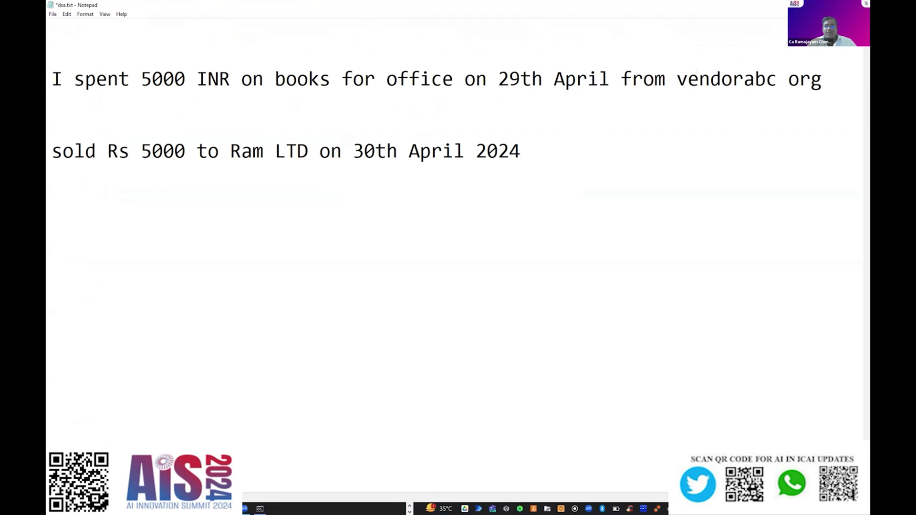
{"action": "left_click_drag", "start_coordinate": [823, 80], "coordinate": [51, 80]}
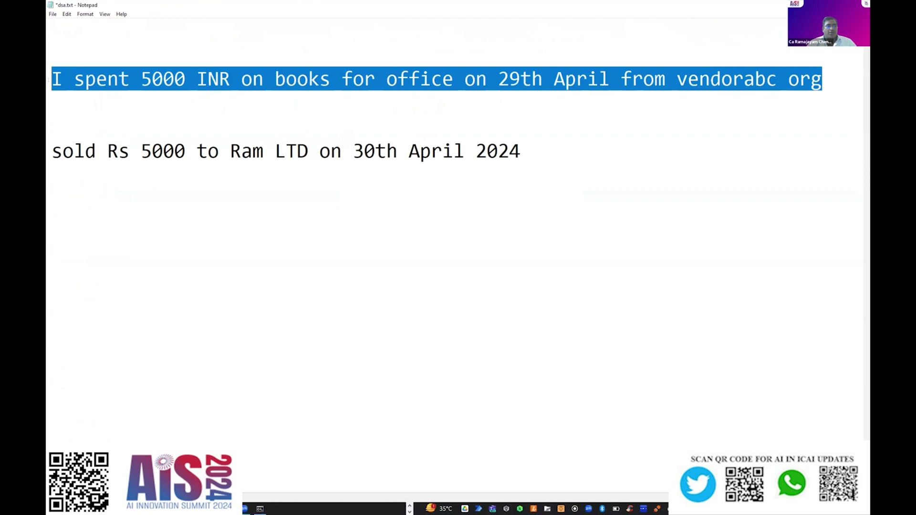
{"action": "left_click", "coordinate": [72, 51]}
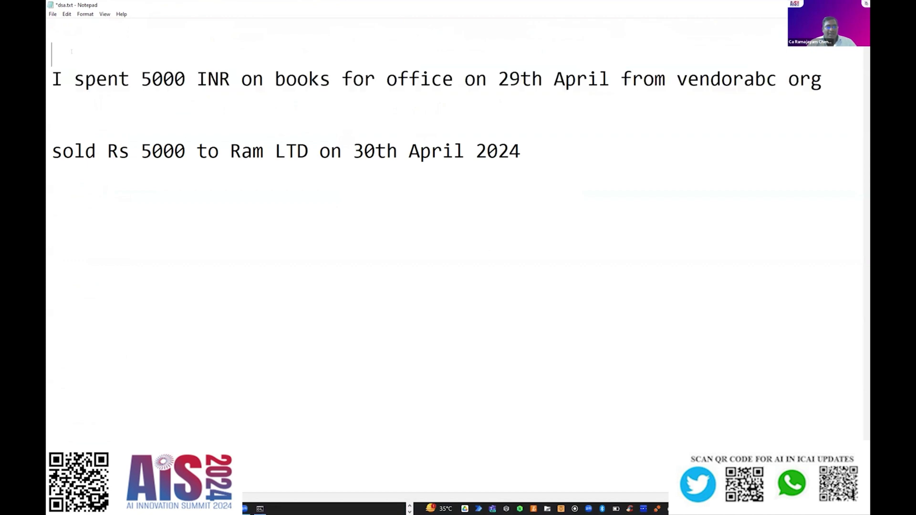
{"action": "key", "text": "Return"}
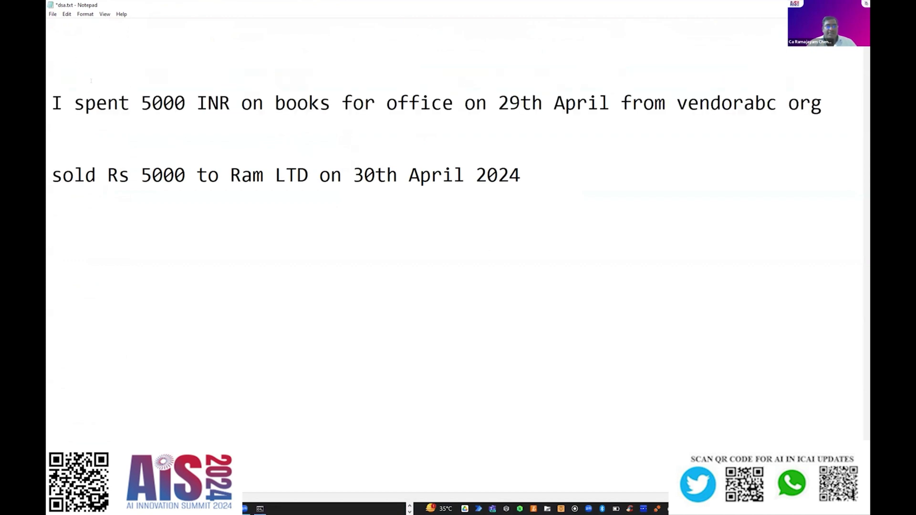
Open the TallyNaturalLanguage repository from the GitHub profile in the browser and examine the README's ledger creation and payment prompts
{"action": "key", "text": "alt+Tab"}
{"action": "key", "text": "alt+Tab"}
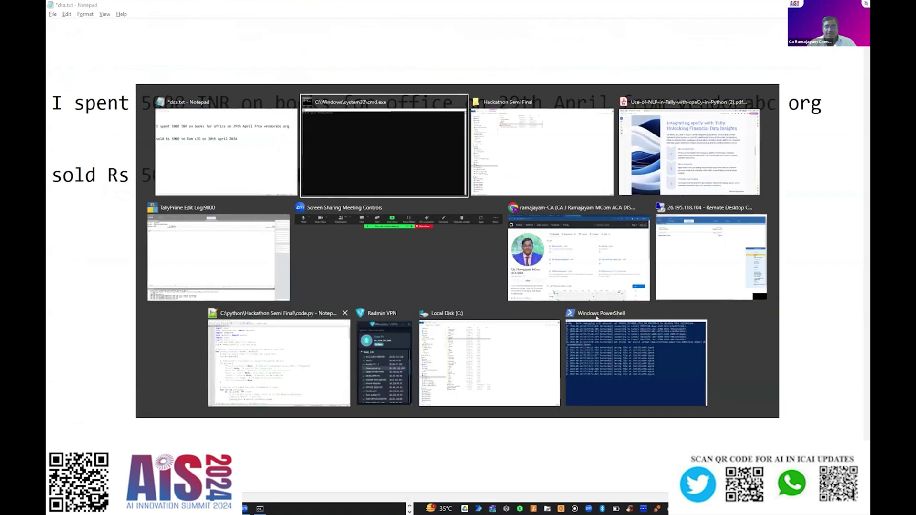
{"action": "left_click", "coordinate": [578, 258]}
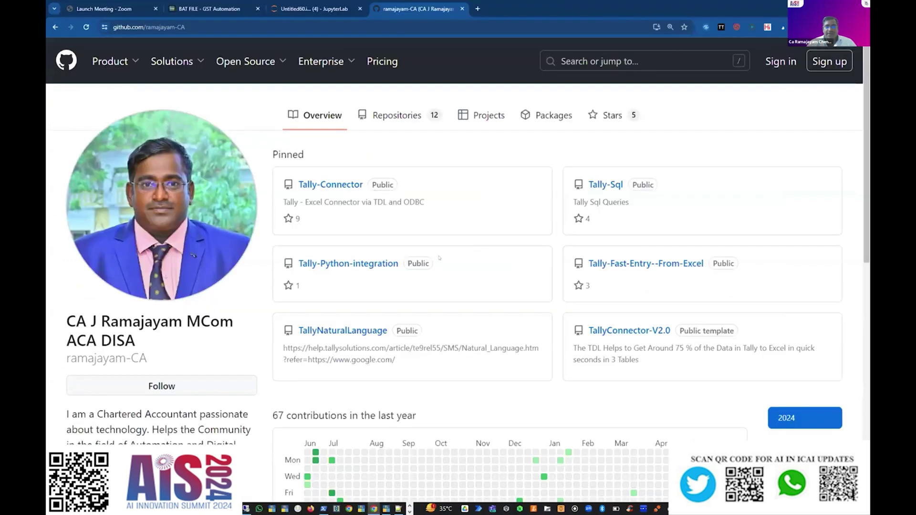
{"action": "left_click", "coordinate": [329, 331]}
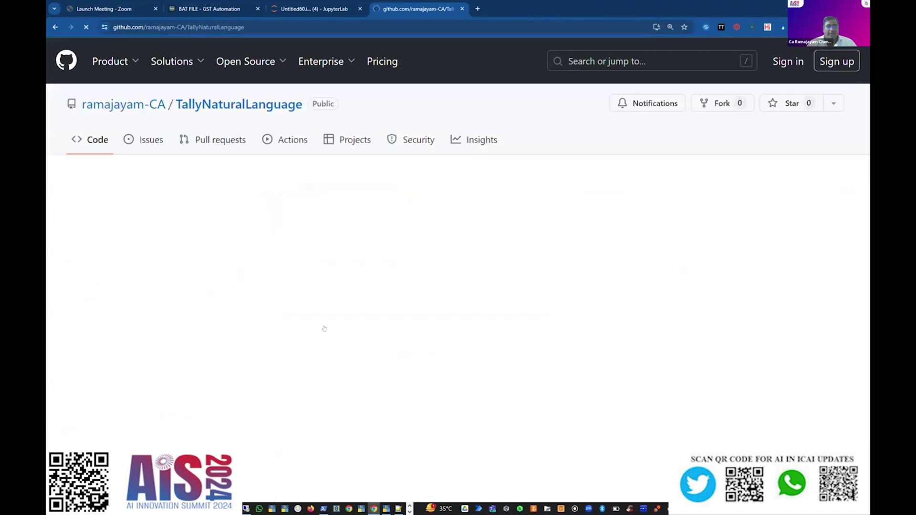
{"action": "scroll", "coordinate": [318, 322], "scroll_direction": "down", "scroll_amount": 2}
{"action": "scroll", "coordinate": [318, 322], "scroll_direction": "down", "scroll_amount": 4}
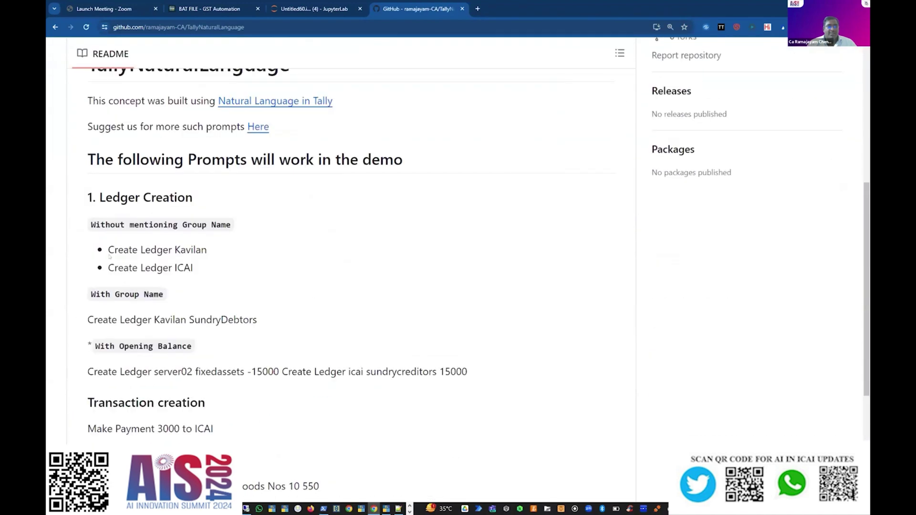
{"action": "left_click_drag", "start_coordinate": [105, 246], "coordinate": [142, 246]}
{"action": "left_click", "coordinate": [148, 245]}
{"action": "scroll", "coordinate": [138, 355], "scroll_direction": "down", "scroll_amount": 2}
{"action": "left_click_drag", "start_coordinate": [88, 329], "coordinate": [153, 329]}
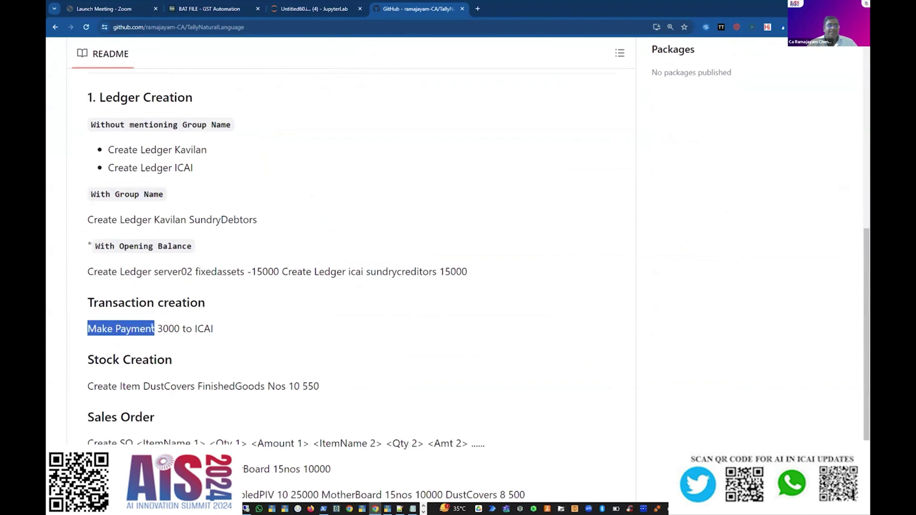
Switch back to dsa.txt in Notepad and add one more blank line above the books expense sentence
{"action": "key", "text": "alt+Tab"}
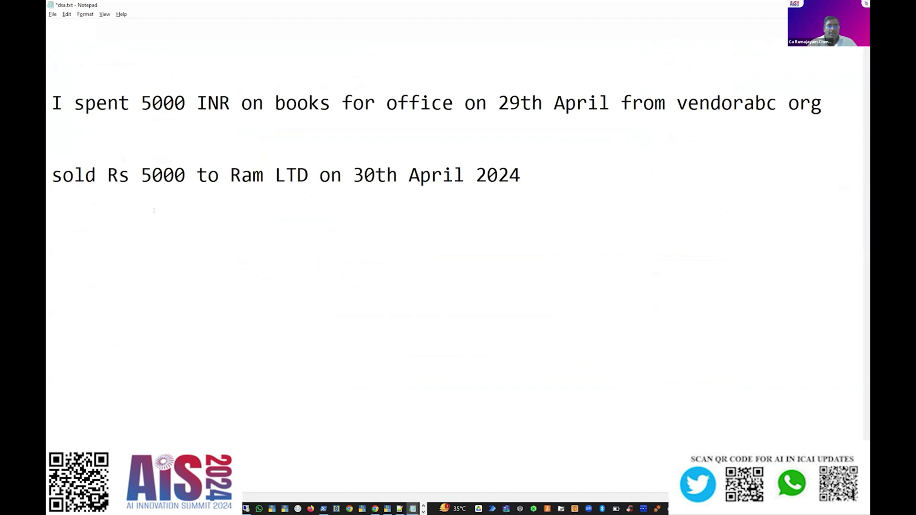
{"action": "key", "text": "Return"}
Return to the GitHub README and examine the fixed keywords in the stock creation, sales order and ledger creation prompts
{"action": "key", "text": "alt+Tab"}
{"action": "left_click_drag", "start_coordinate": [88, 387], "coordinate": [140, 386]}
{"action": "scroll", "coordinate": [85, 339], "scroll_direction": "down", "scroll_amount": 2}
{"action": "left_click_drag", "start_coordinate": [86, 342], "coordinate": [133, 343]}
{"action": "scroll", "coordinate": [133, 342], "scroll_direction": "up", "scroll_amount": 2}
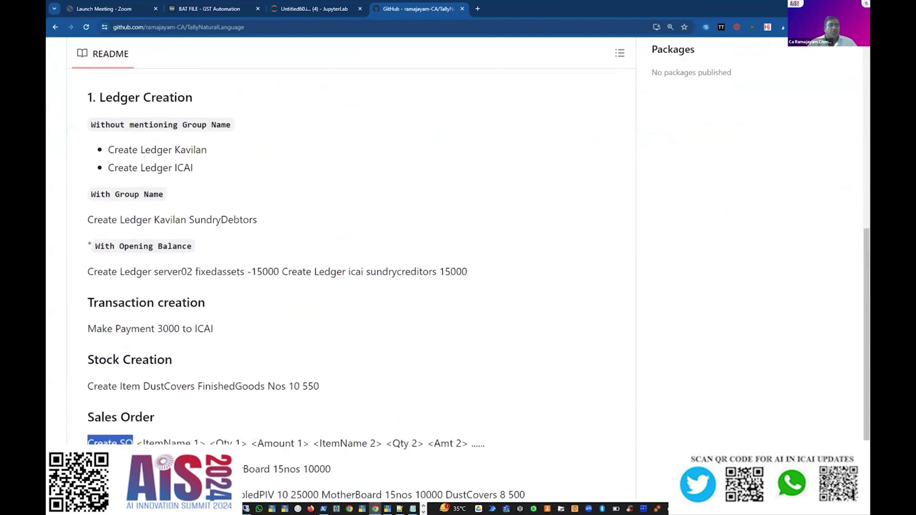
{"action": "left_click_drag", "start_coordinate": [109, 149], "coordinate": [159, 150]}
{"action": "key", "text": "alt+Tab"}
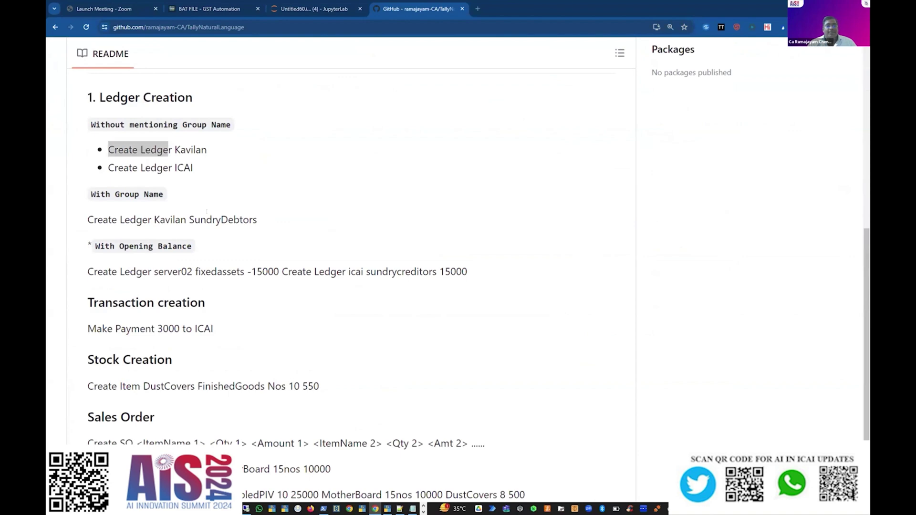
{"action": "key", "text": "alt+Tab"}
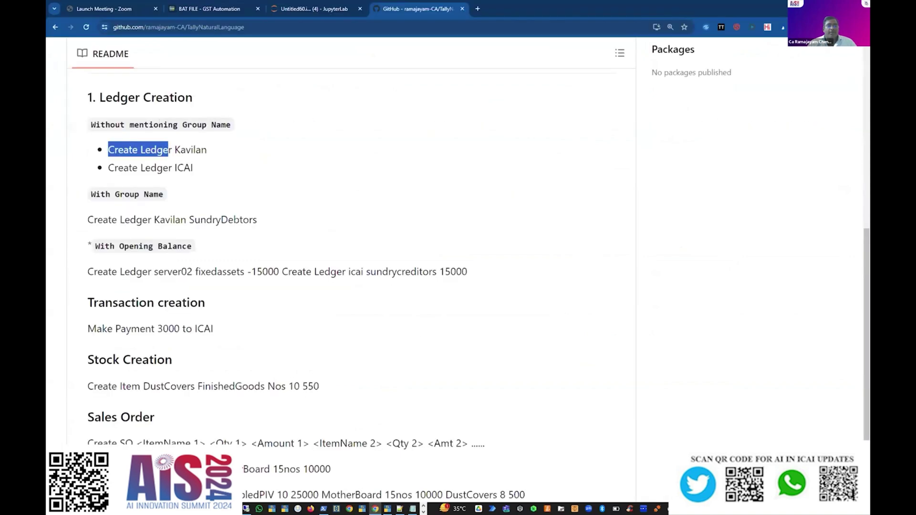
In dsa.txt in Notepad, replace the vendor name "vendorabc" in the expense sentence with "icai"
{"action": "key", "text": "alt+Tab"}
{"action": "left_click_drag", "start_coordinate": [51, 127], "coordinate": [776, 136]}
{"action": "double_click", "coordinate": [764, 127]}
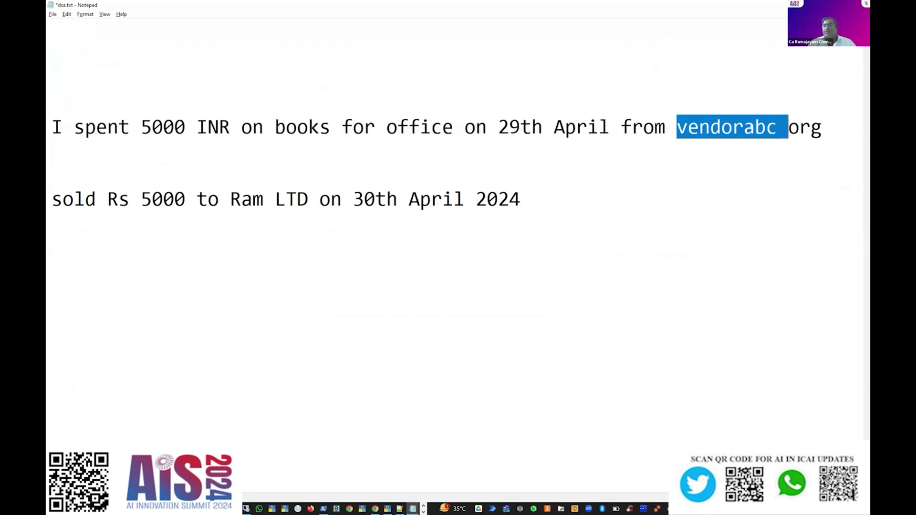
{"action": "type", "text": "icai"}
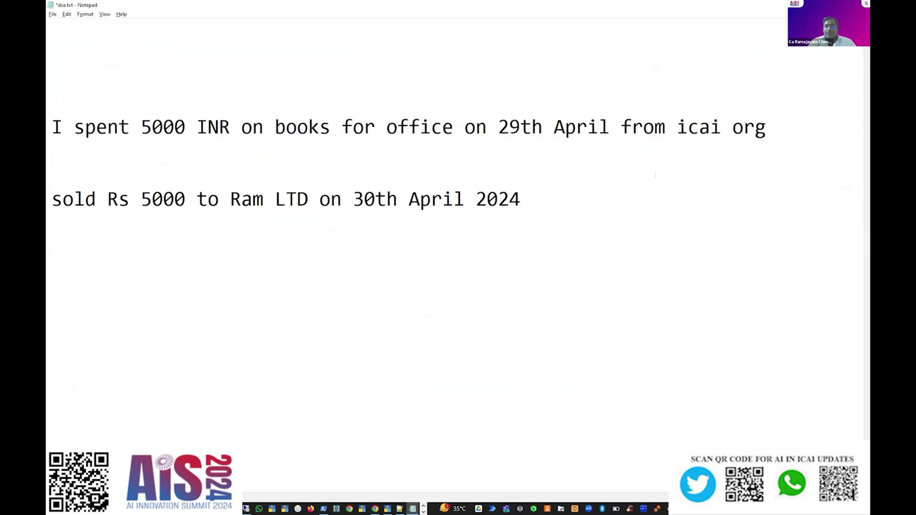
Copy the sentence "I spent 5000 INR on books for office on 29th April from icai org" and submit it to the console's transaction prompt
{"action": "left_click_drag", "start_coordinate": [52, 125], "coordinate": [765, 116]}
{"action": "key", "text": "ctrl+c"}
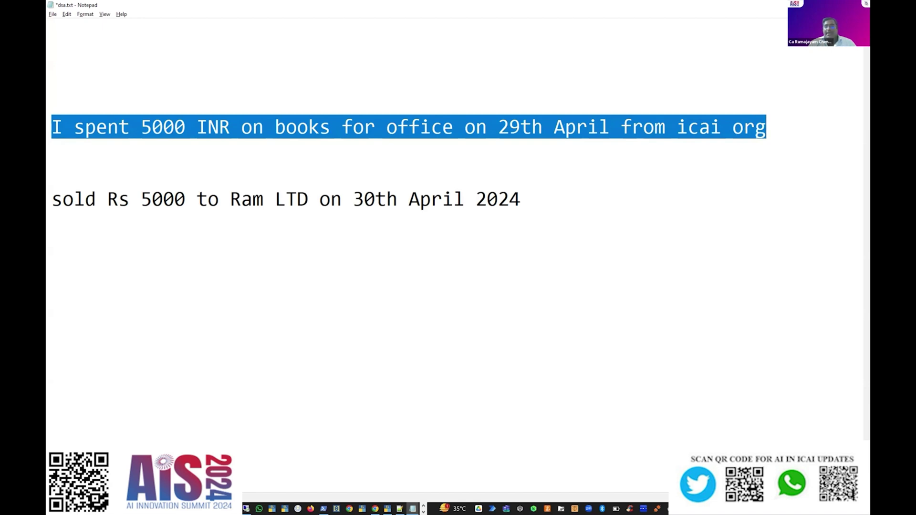
{"action": "key", "text": "alt+Tab"}
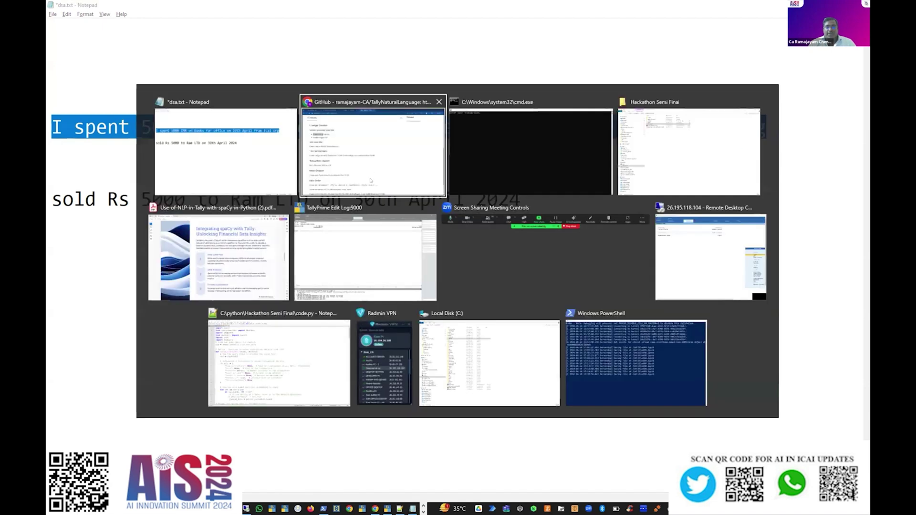
{"action": "key", "text": "ctrl+v"}
{"action": "key", "text": "Return"}
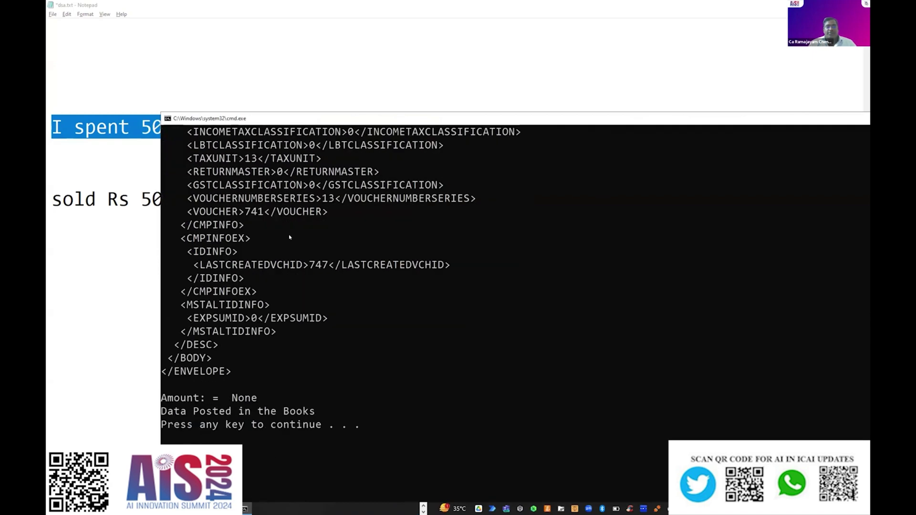
Switch to TallyPrime and return to the Gateway of Tally for Venkateshwara Traders
{"action": "left_click", "coordinate": [48, 291]}
{"action": "key", "text": "alt+Tab"}
{"action": "key", "text": "alt+Tab"}
{"action": "key", "text": "alt+Tab"}
{"action": "key", "text": "alt+Tab"}
{"action": "key", "text": "alt+Tab"}
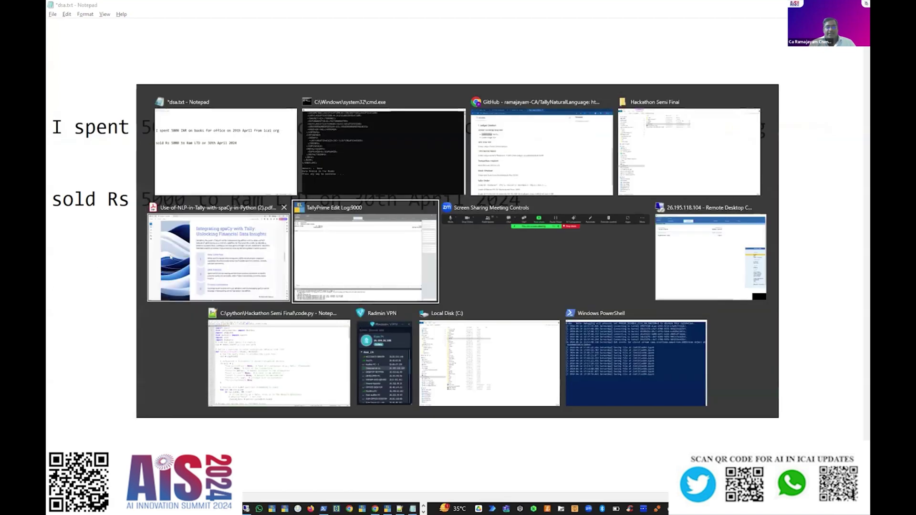
{"action": "key", "text": "Escape"}
{"action": "key", "text": "Down"}
{"action": "key", "text": "Escape"}
{"action": "key", "text": "Escape"}
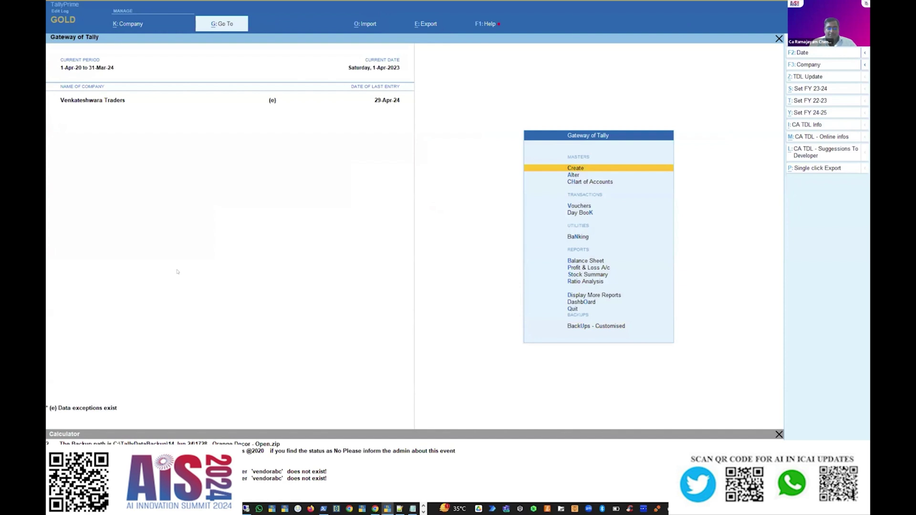
{"action": "key", "text": "Escape"}
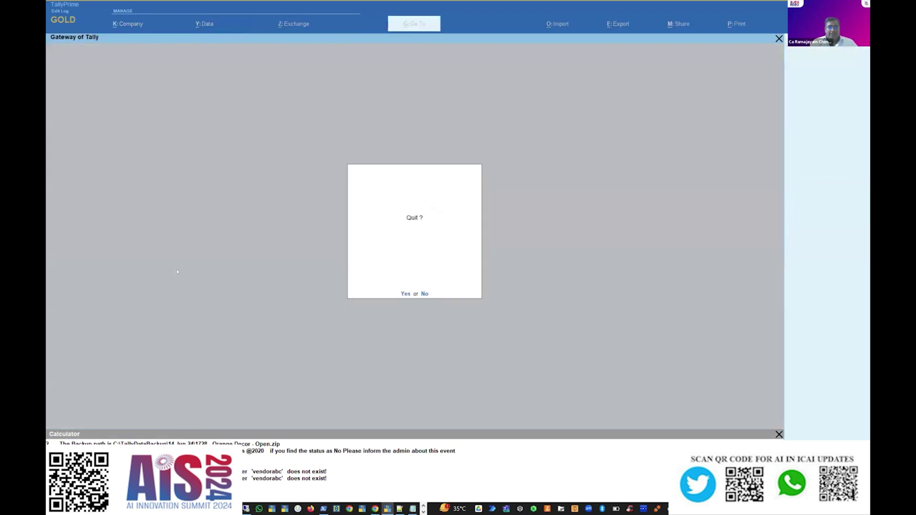
{"action": "key", "text": "Escape"}
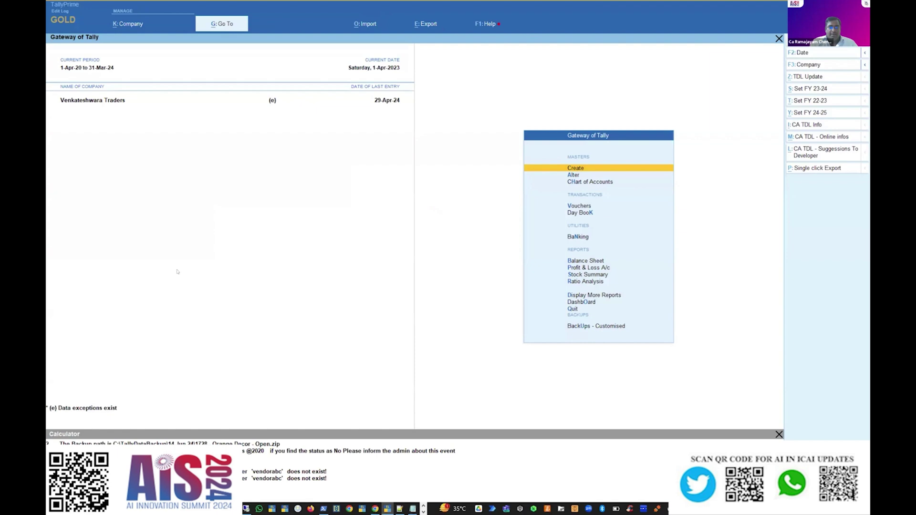
Open the import exceptions for vouchers whose referenced ledger master is missing
{"action": "key", "text": "ctrl+i"}
{"action": "key", "text": "Escape"}
{"action": "key", "text": "alt+o"}
{"action": "key", "text": "Down"}
{"action": "key", "text": "Down"}
{"action": "key", "text": "Down"}
{"action": "key", "text": "Up"}
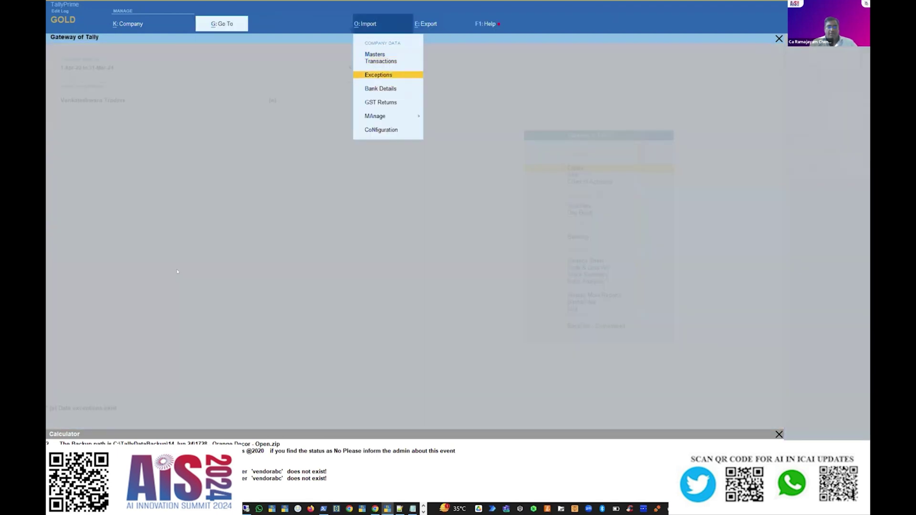
{"action": "key", "text": "Return"}
Resolve the missing "Ram LTD" ledger from the import exceptions and return to the Gateway of Tally
{"action": "key", "text": "Return"}
{"action": "key", "text": "Return"}
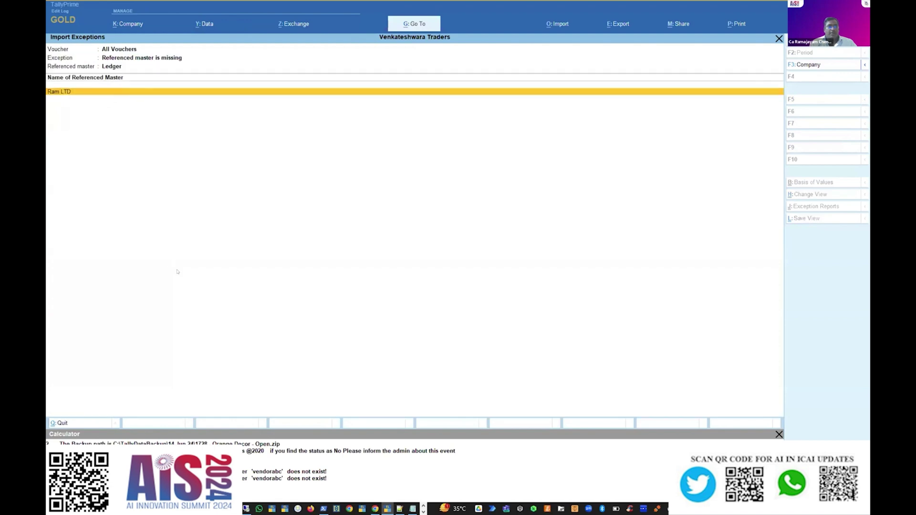
{"action": "key", "text": "Return"}
{"action": "key", "text": "ctrl+a"}
{"action": "key", "text": "Escape"}
{"action": "key", "text": "Escape"}
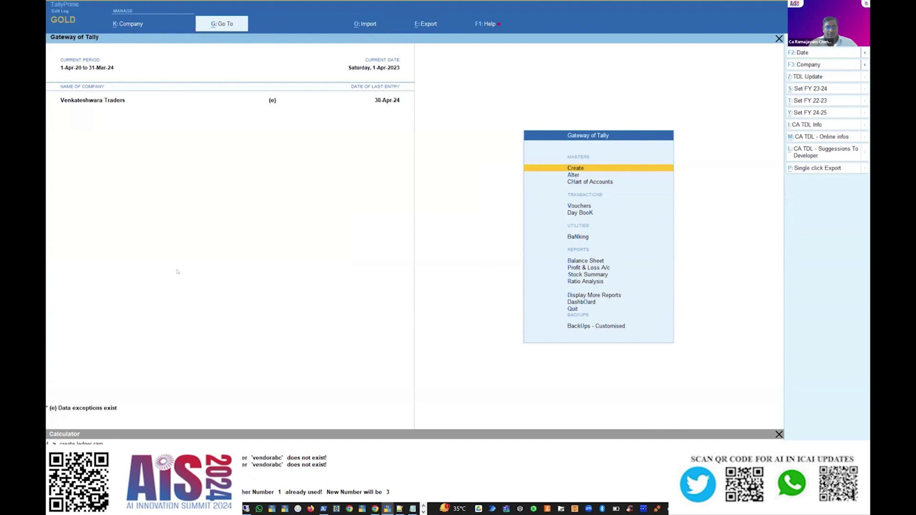
Switch to dsa.txt in Notepad and replace "icai" with "ram" in the books expense sentence
{"action": "key", "text": "alt+Tab"}
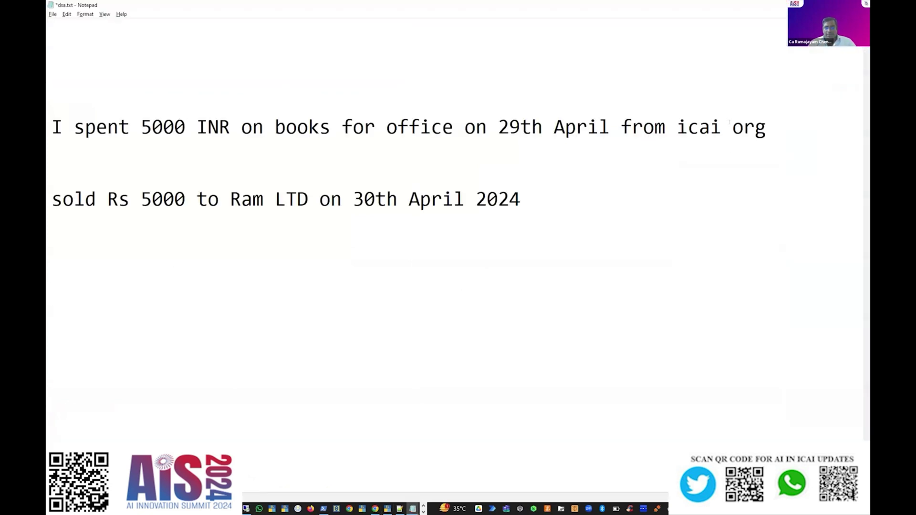
{"action": "left_click_drag", "start_coordinate": [767, 127], "coordinate": [676, 127]}
{"action": "double_click", "coordinate": [708, 125]}
{"action": "type", "text": "ram"}
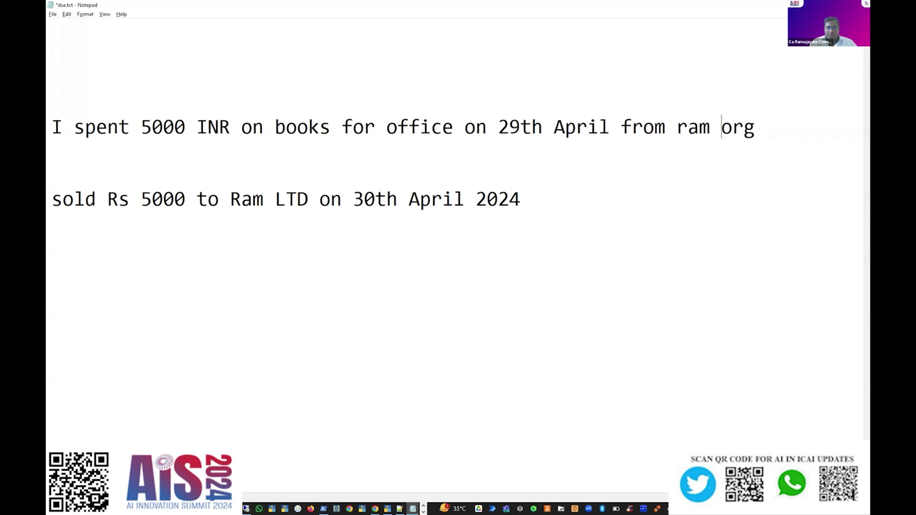
Select the sentence "sold Rs 5000 to Ram LTD on 30th April 2024" in dsa.txt and bring up the command console
{"action": "left_click", "coordinate": [529, 196]}
{"action": "left_click_drag", "start_coordinate": [527, 199], "coordinate": [48, 199]}
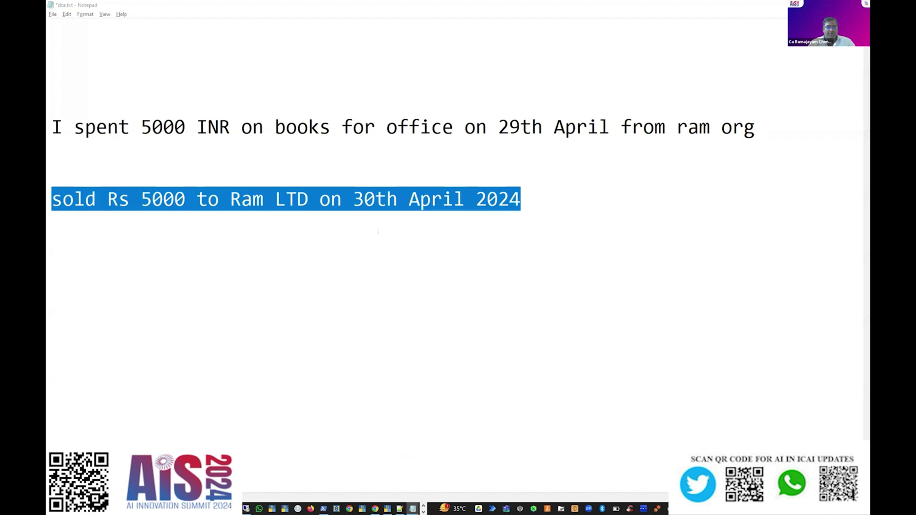
{"action": "key", "text": "alt+Tab"}
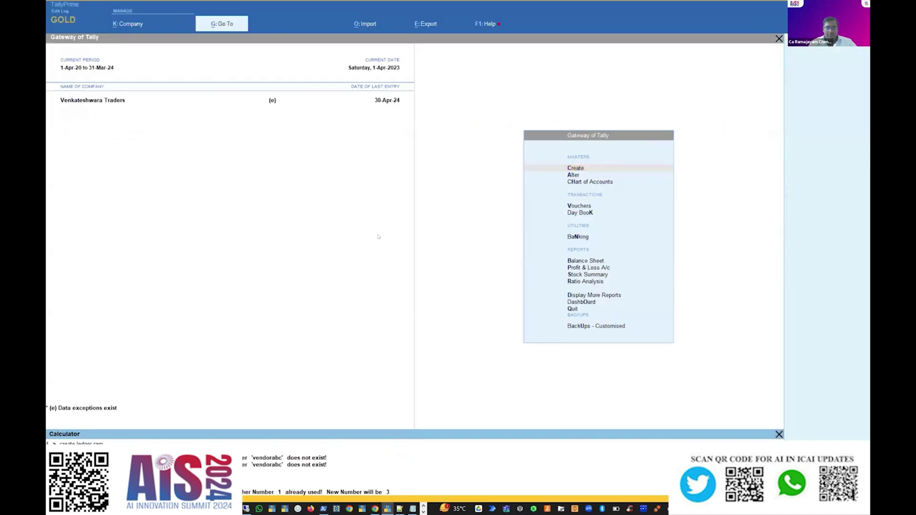
{"action": "key", "text": "alt+Tab"}
{"action": "key", "text": "alt+Tab"}
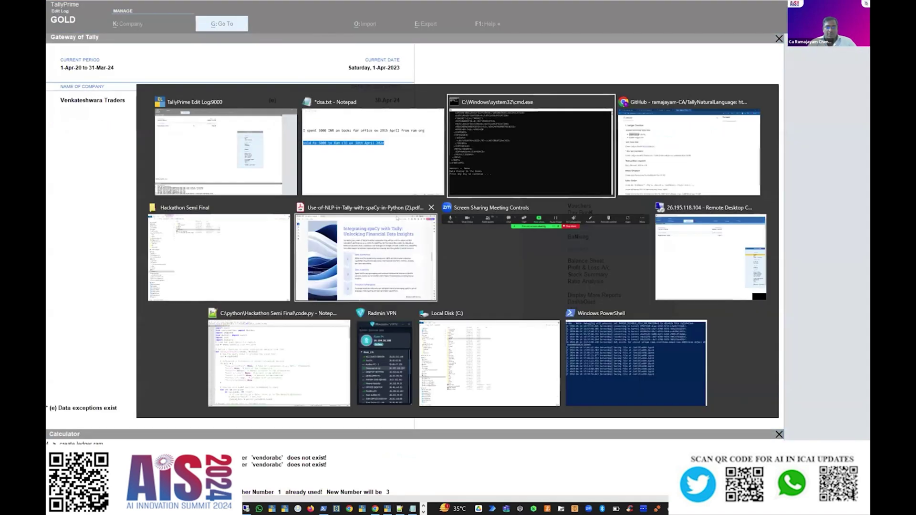
{"action": "left_click", "coordinate": [481, 164]}
{"action": "left_click_drag", "start_coordinate": [759, 118], "coordinate": [521, 238]}
Return to TallyPrime and look through the Day Book for the posted vouchers
{"action": "key", "text": "alt+Tab"}
{"action": "key", "text": "alt+Tab"}
{"action": "key", "text": "alt+Tab"}
{"action": "left_click", "coordinate": [470, 253]}
{"action": "key", "text": "d"}
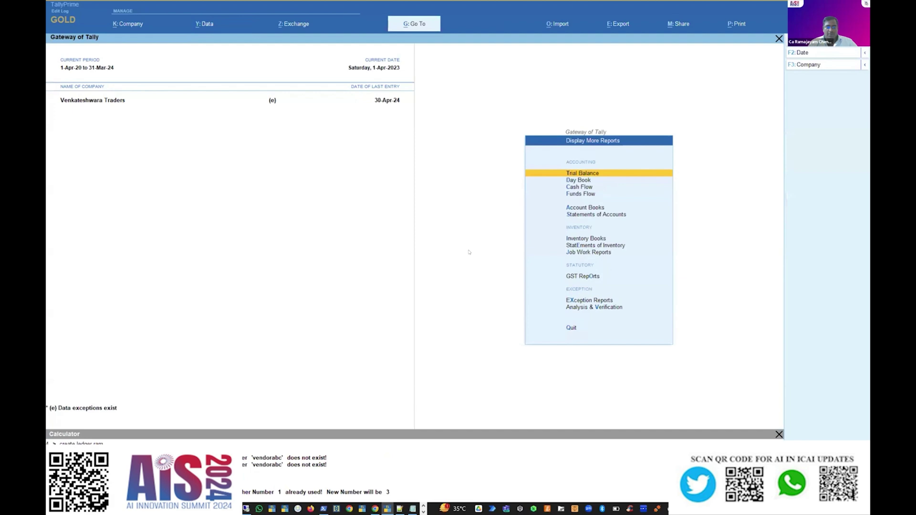
{"action": "key", "text": "d"}
{"action": "key", "text": "F2"}
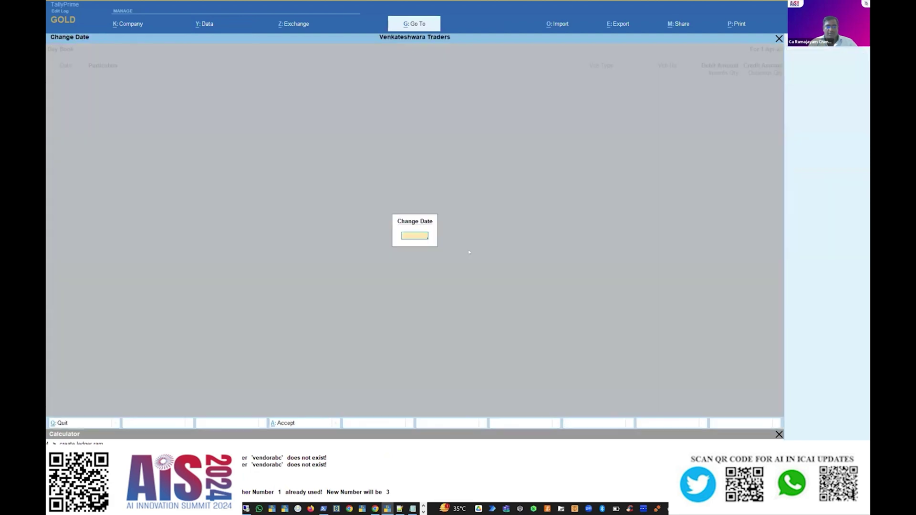
{"action": "key", "text": "Return"}
{"action": "key", "text": "Page_Down"}
{"action": "key", "text": "Page_Down"}
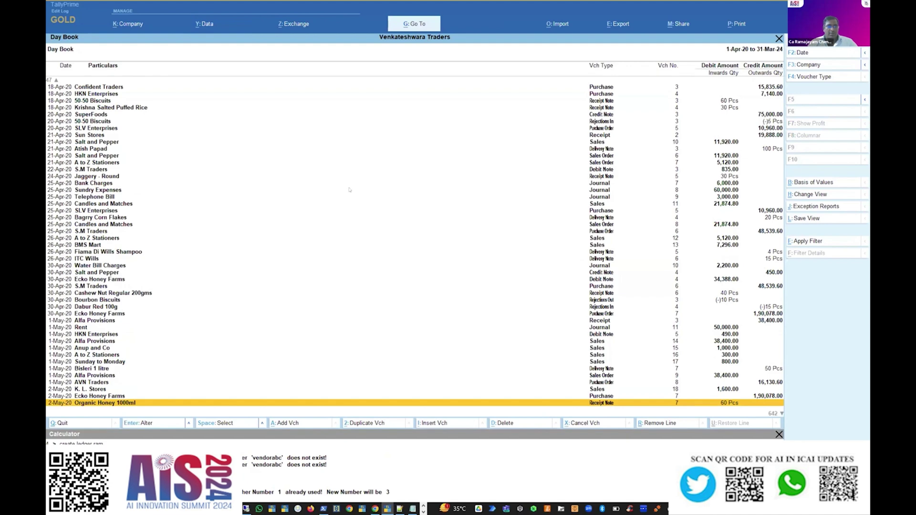
{"action": "key", "text": "Page_Down"}
{"action": "key", "text": "Page_Down"}
{"action": "key", "text": "Page_Down"}
{"action": "key", "text": "Page_Down"}
{"action": "key", "text": "Page_Down"}
{"action": "key", "text": "Page_Down"}
{"action": "key", "text": "Page_Down"}
{"action": "key", "text": "Page_Down"}
{"action": "key", "text": "Page_Down"}
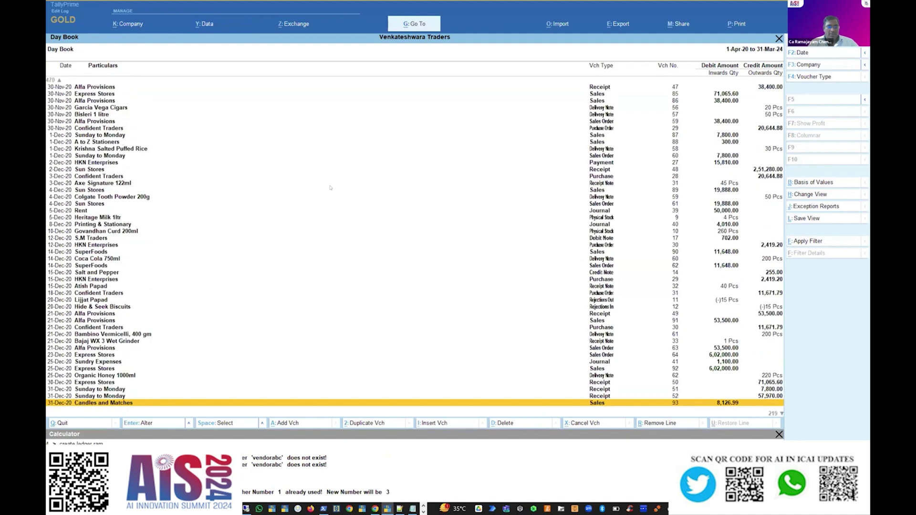
Leave the Day Book and set the end of the current period to 31-3-25 from the Gateway of Tally
{"action": "key", "text": "Escape"}
{"action": "key", "text": "Escape"}
{"action": "key", "text": "Escape"}
{"action": "key", "text": "alt+F2"}
{"action": "key", "text": "Return"}
{"action": "type", "text": "31-3-25"}
{"action": "key", "text": "Return"}
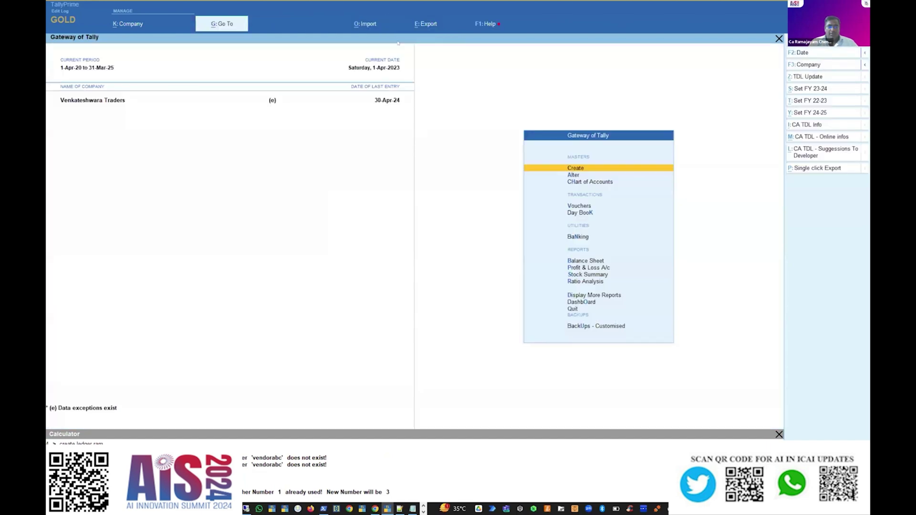
Open the Sales voucher listed in the import exceptions under "Voucher Date is missing" for alteration
{"action": "key", "text": "alt+o"}
{"action": "key", "text": "Down"}
{"action": "key", "text": "Down"}
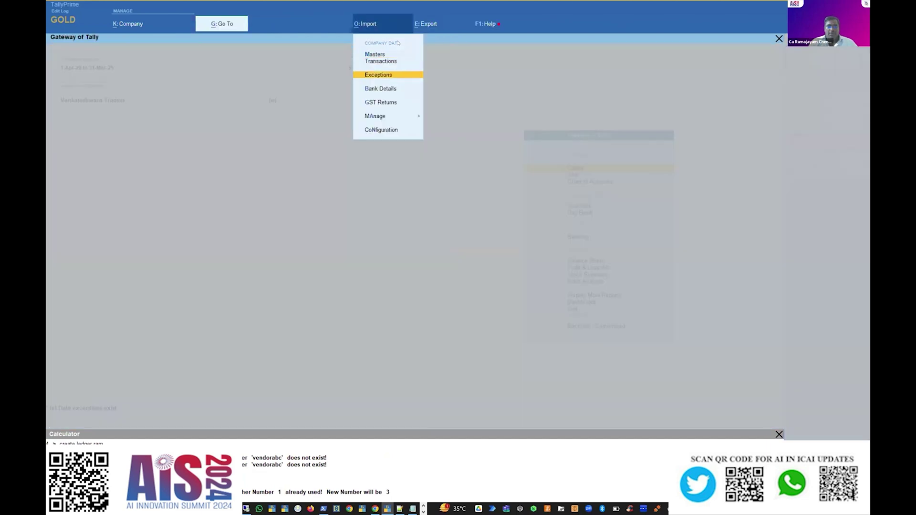
{"action": "key", "text": "Return"}
{"action": "key", "text": "Down"}
{"action": "key", "text": "Return"}
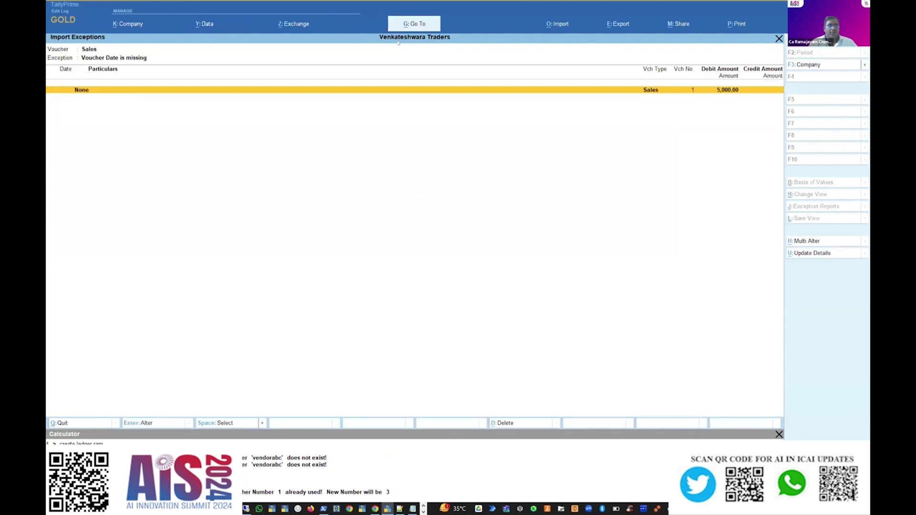
{"action": "key", "text": "Return"}
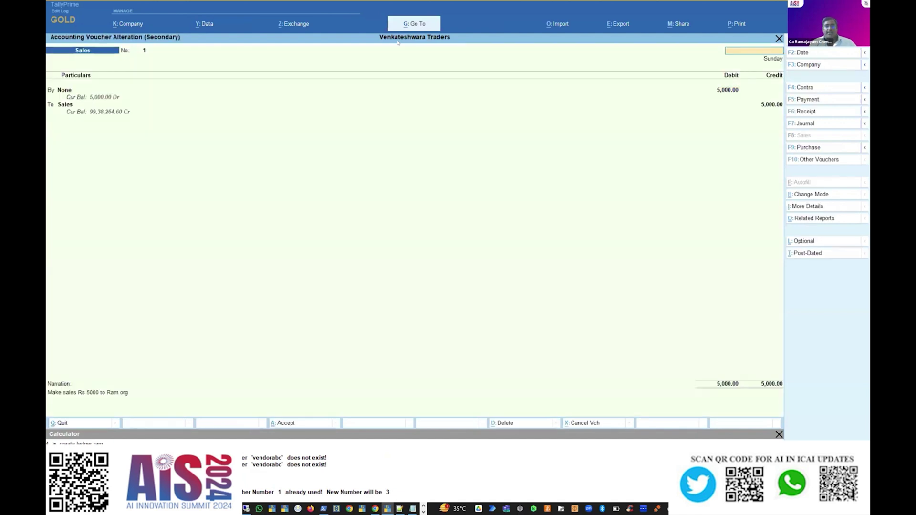
{"action": "key", "text": "Return"}
{"action": "key", "text": "Escape"}
{"action": "key", "text": "Return"}
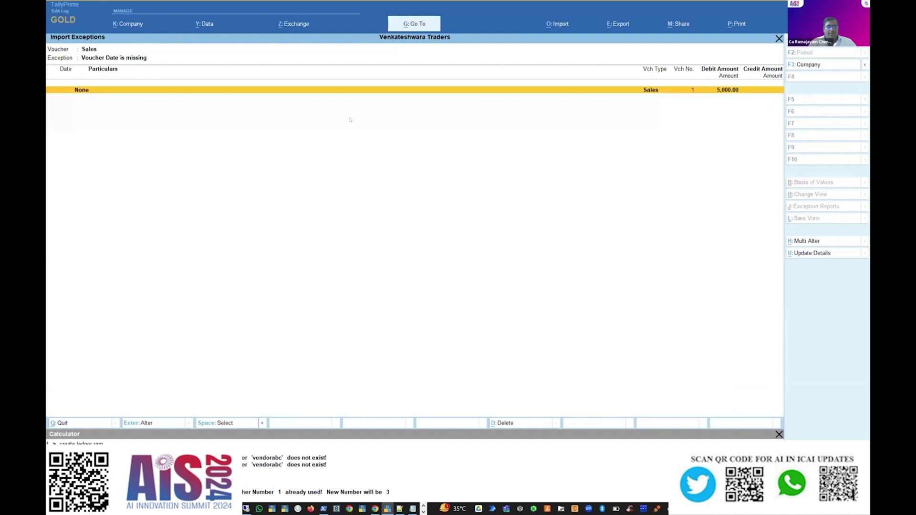
{"action": "key", "text": "Return"}
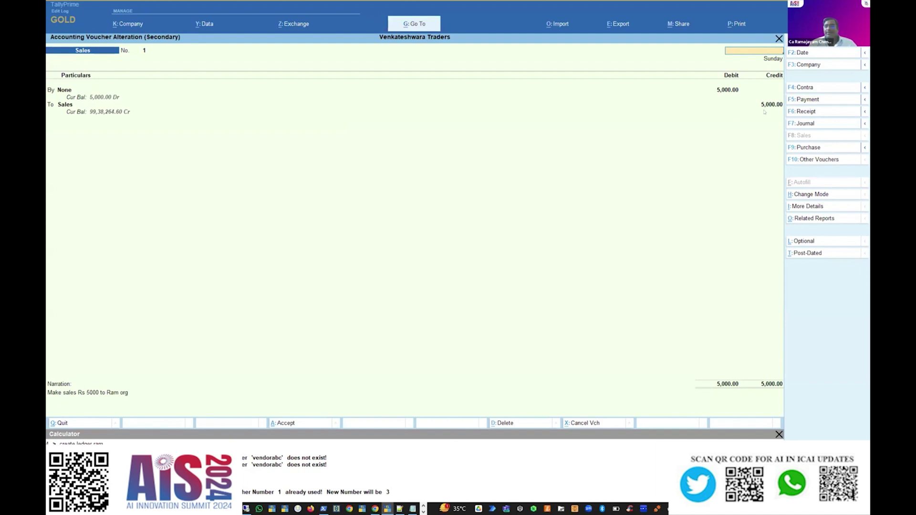
Replace the debit ledger "None" with "ram" in the Sales voucher and accept its allocation details
{"action": "left_click", "coordinate": [62, 88]}
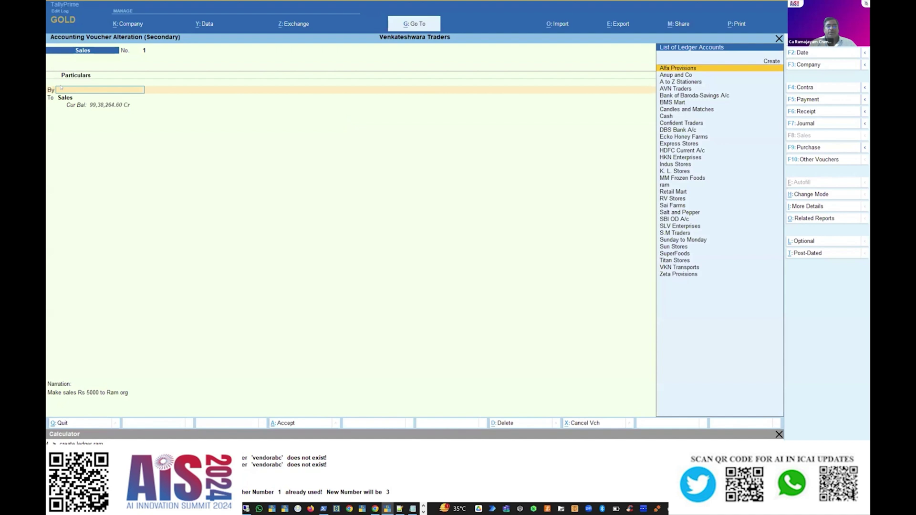
{"action": "type", "text": "ram"}
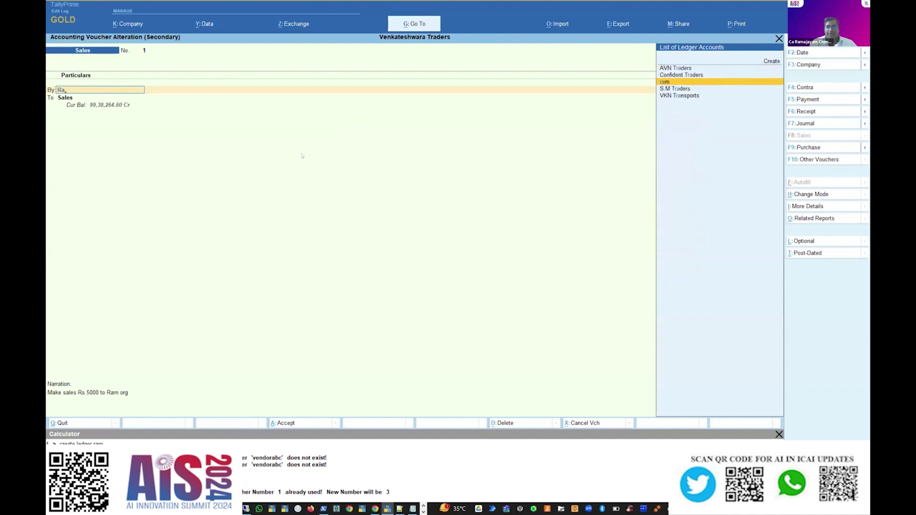
{"action": "key", "text": "Return"}
{"action": "key", "text": "ctrl+a"}
{"action": "key", "text": "ctrl+a"}
{"action": "key", "text": "ctrl+a"}
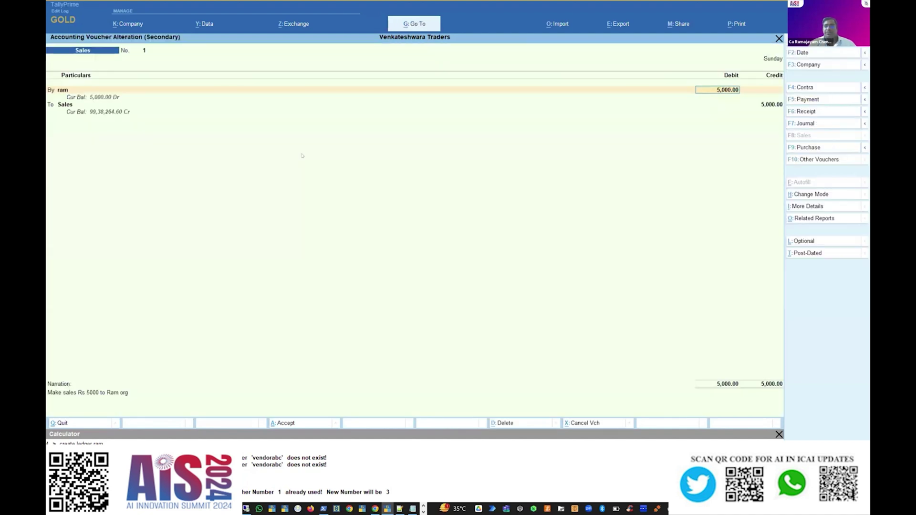
Set the Sales voucher's date to 1.4.20 and accept the voucher
{"action": "key", "text": "Escape"}
{"action": "key", "text": "F2"}
{"action": "key", "text": "Escape"}
{"action": "type", "text": "1.4.20"}
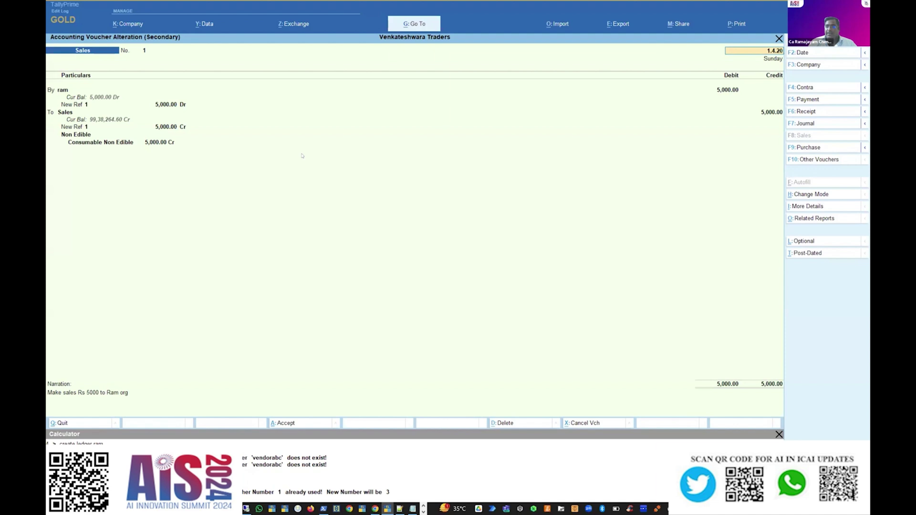
{"action": "key", "text": "Return"}
{"action": "key", "text": "ctrl+a"}
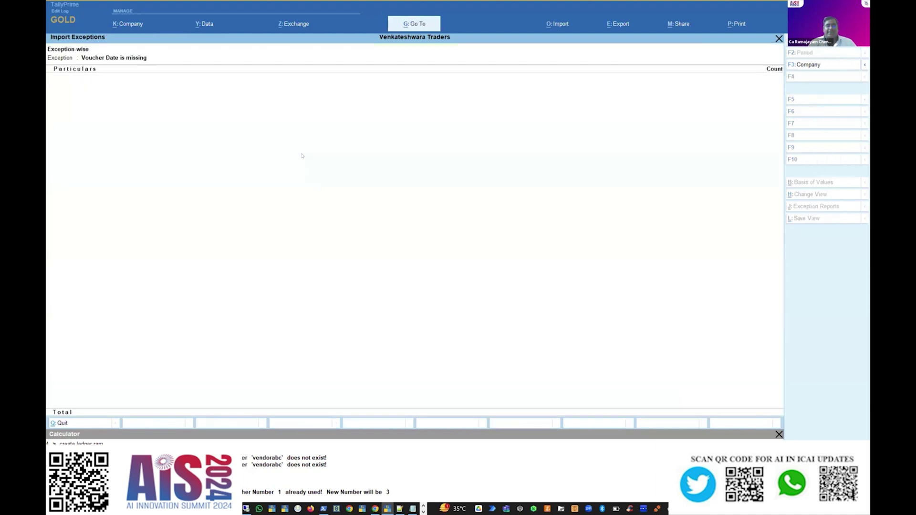
Highlight the Ram LTD sale sentence in dsa.txt, and review the use case and case study slides in the Use-of-NLP-in-Tally PDF
{"action": "key", "text": "alt+Tab"}
{"action": "left_click_drag", "start_coordinate": [524, 191], "coordinate": [48, 191]}
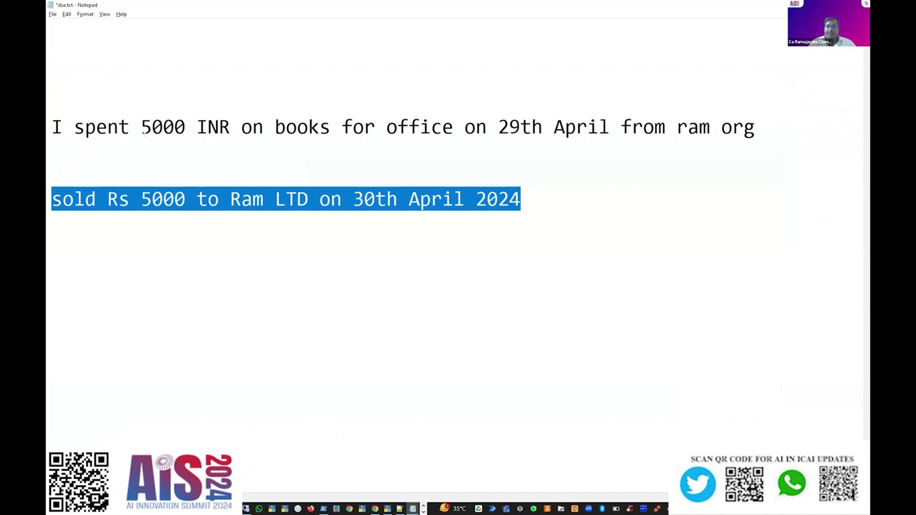
{"action": "key", "text": "alt+Tab"}
{"action": "key", "text": "alt+Tab"}
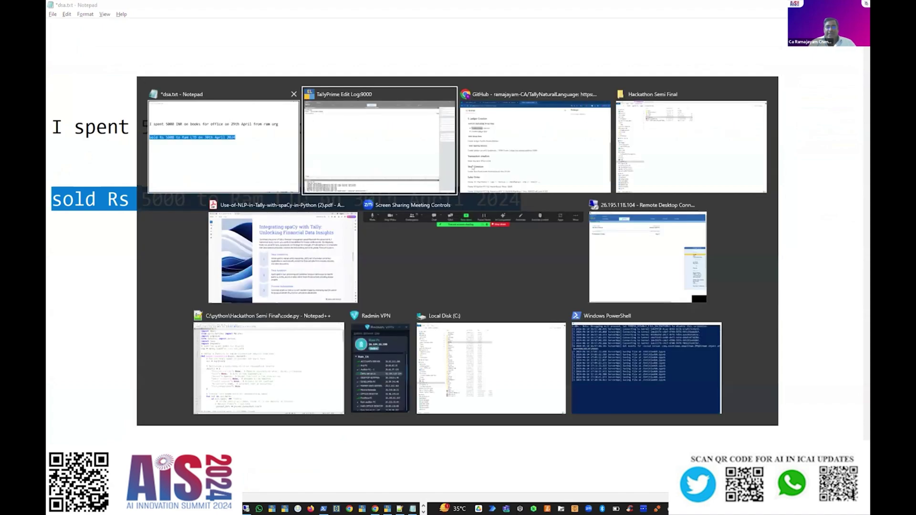
{"action": "left_click", "coordinate": [337, 236]}
{"action": "scroll", "coordinate": [338, 237], "scroll_direction": "up", "scroll_amount": 5}
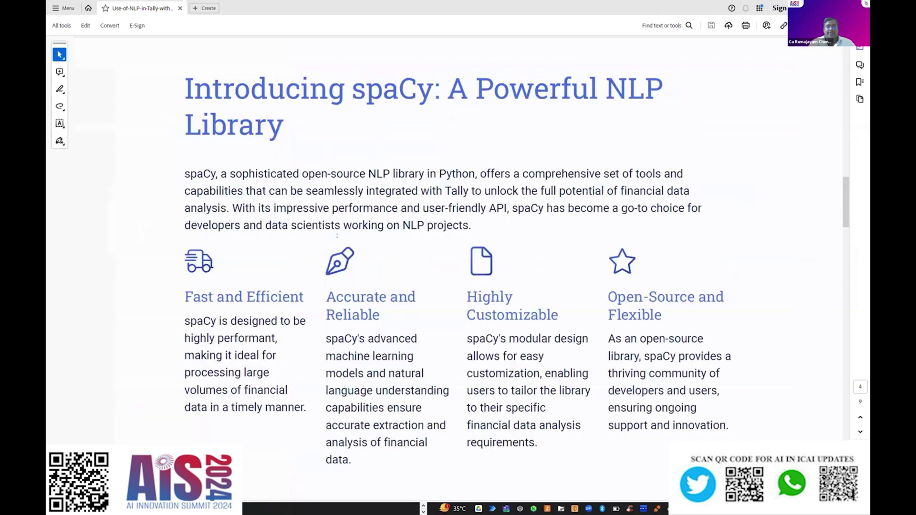
{"action": "scroll", "coordinate": [355, 168], "scroll_direction": "down", "scroll_amount": 20}
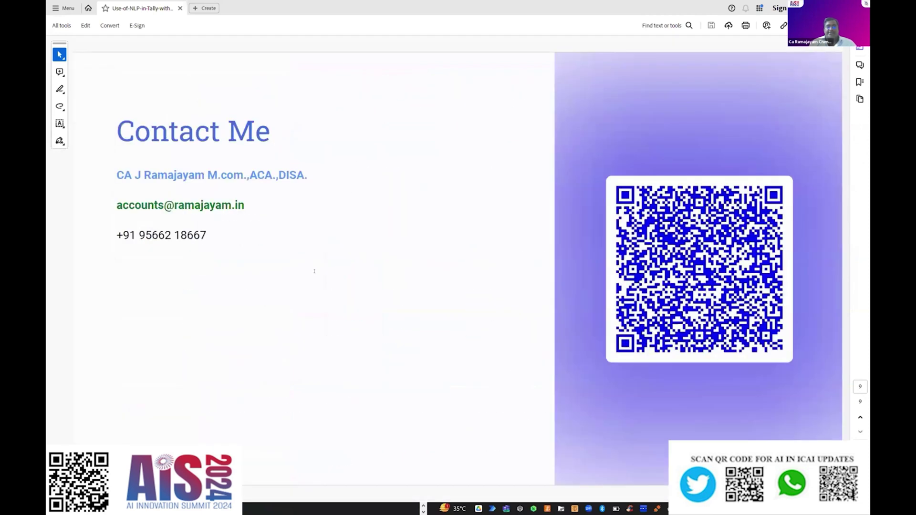
{"action": "scroll", "coordinate": [310, 265], "scroll_direction": "up", "scroll_amount": 5}
{"action": "scroll", "coordinate": [309, 265], "scroll_direction": "up", "scroll_amount": 10}
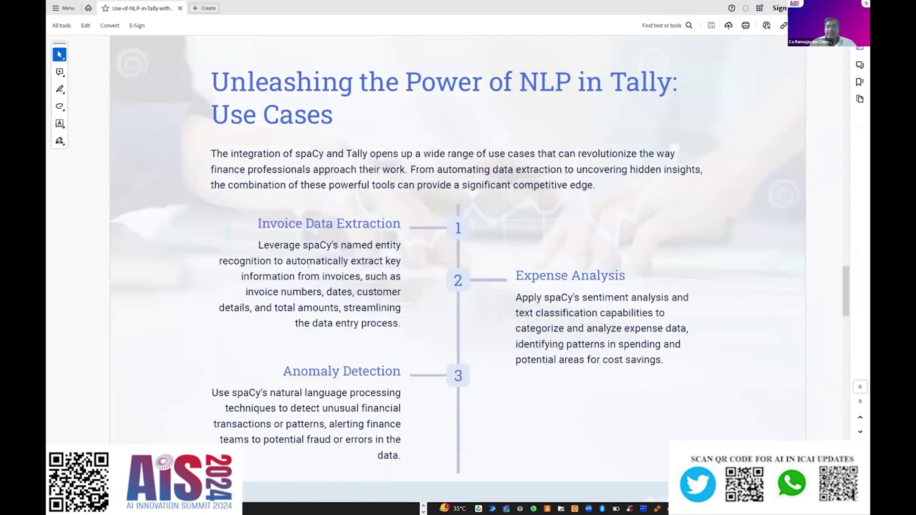
{"action": "scroll", "coordinate": [308, 265], "scroll_direction": "down", "scroll_amount": 5}
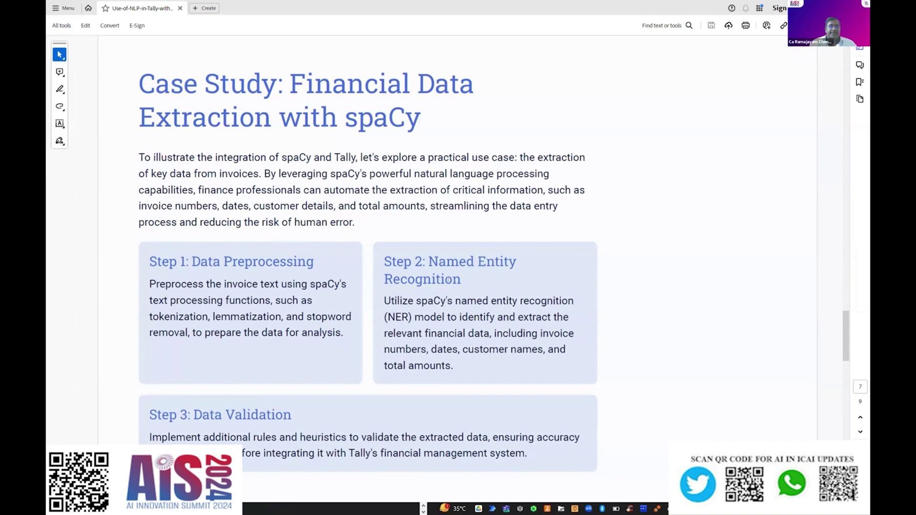
Highlight the expense and sale sentences in dsa.txt in Notepad and return to the PDF's case study page
{"action": "key", "text": "alt+Tab"}
{"action": "left_click", "coordinate": [597, 203]}
{"action": "left_click_drag", "start_coordinate": [755, 127], "coordinate": [52, 127]}
{"action": "left_click_drag", "start_coordinate": [538, 202], "coordinate": [49, 199]}
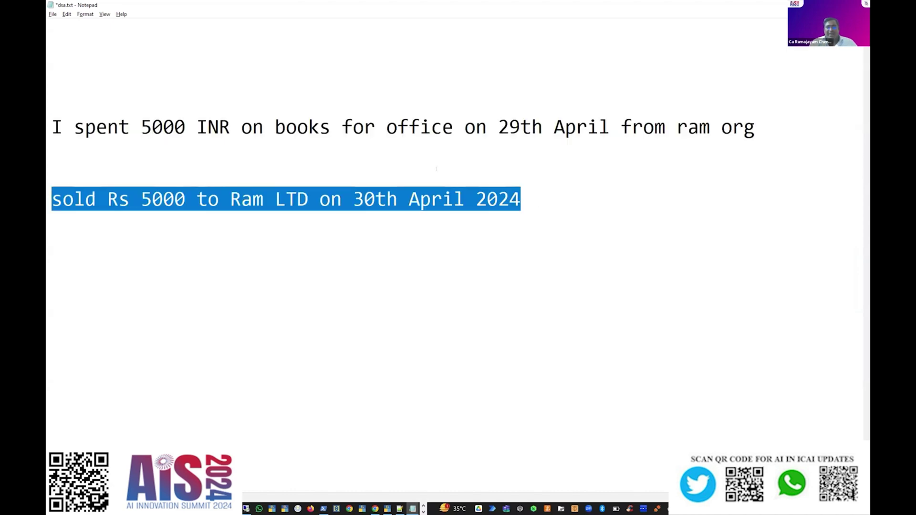
{"action": "key", "text": "alt+Tab"}
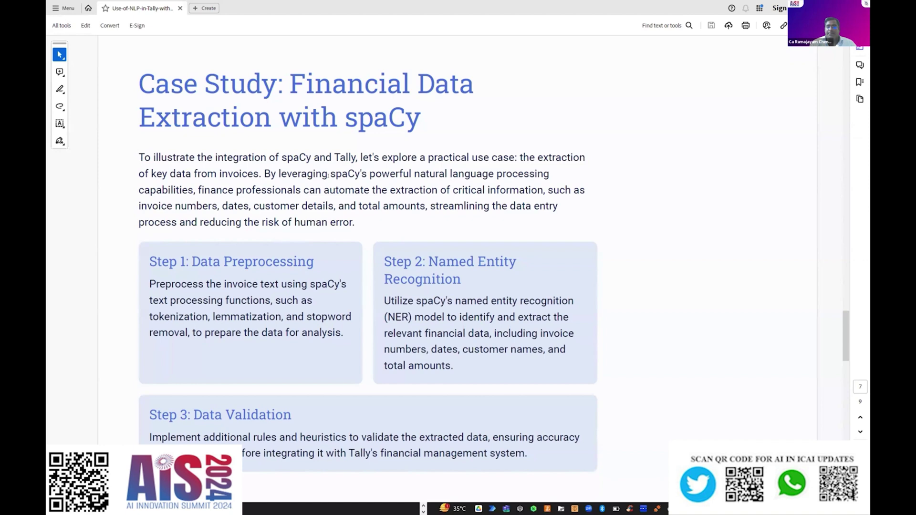
Switch to TallyPrime and leave the Import Exceptions report to return to the Gateway of Tally
{"action": "key", "text": "alt+Tab"}
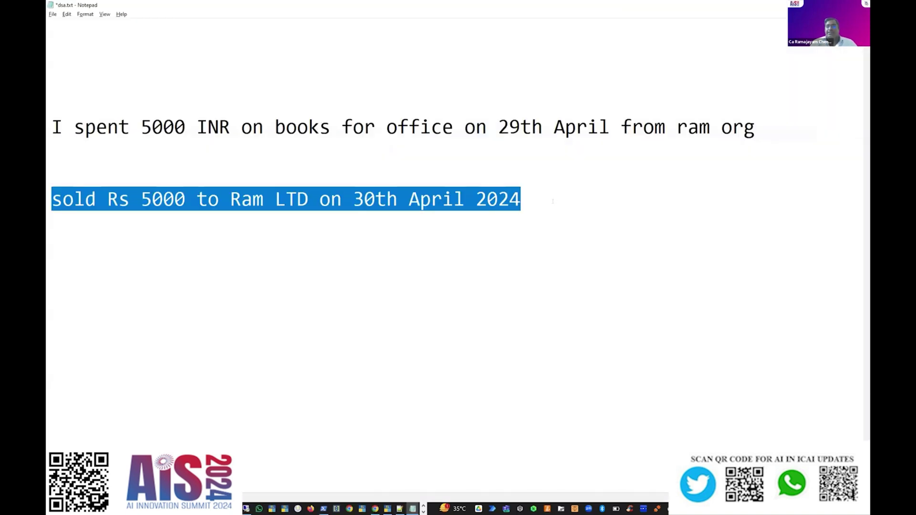
{"action": "key", "text": "alt+Tab"}
{"action": "key", "text": "alt+Tab"}
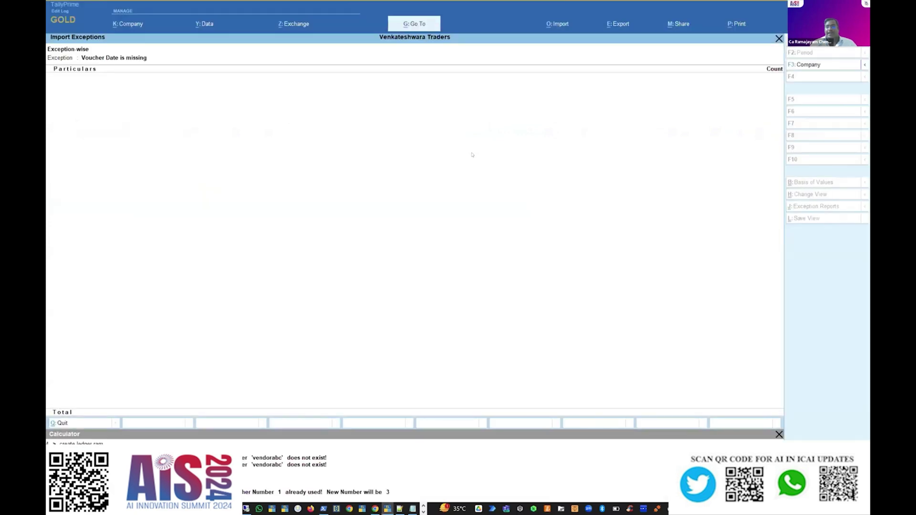
{"action": "key", "text": "Escape"}
{"action": "left_click", "coordinate": [51, 18]}
{"action": "key", "text": "Escape"}
{"action": "key", "text": "Escape"}
{"action": "key", "text": "Escape"}
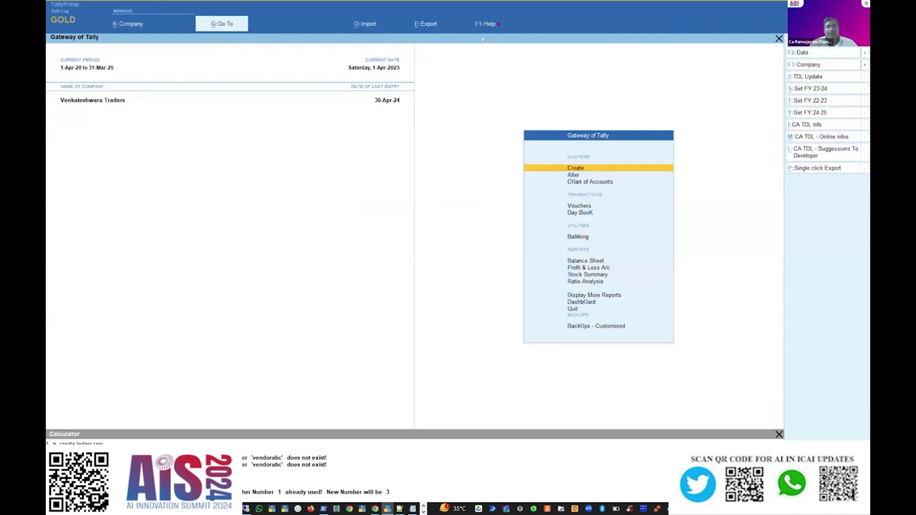
Show TallyPrime's import options, including Masters, Transactions and Bank Details
{"action": "left_click", "coordinate": [365, 24]}
{"action": "key", "text": "Down"}
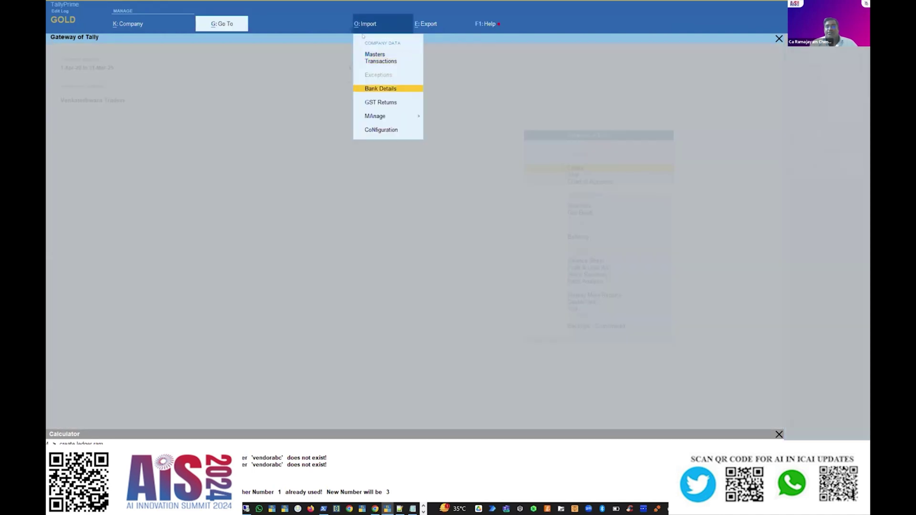
{"action": "key", "text": "Up"}
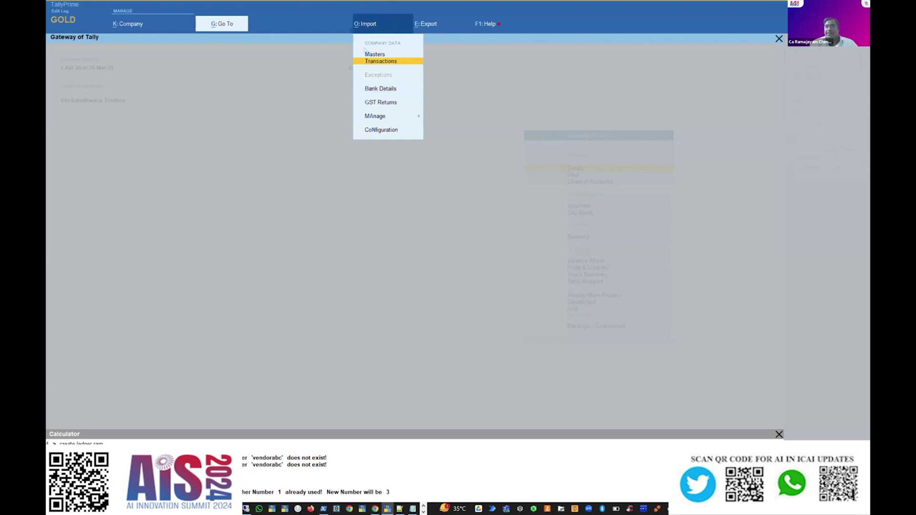
{"action": "key", "text": "Escape"}
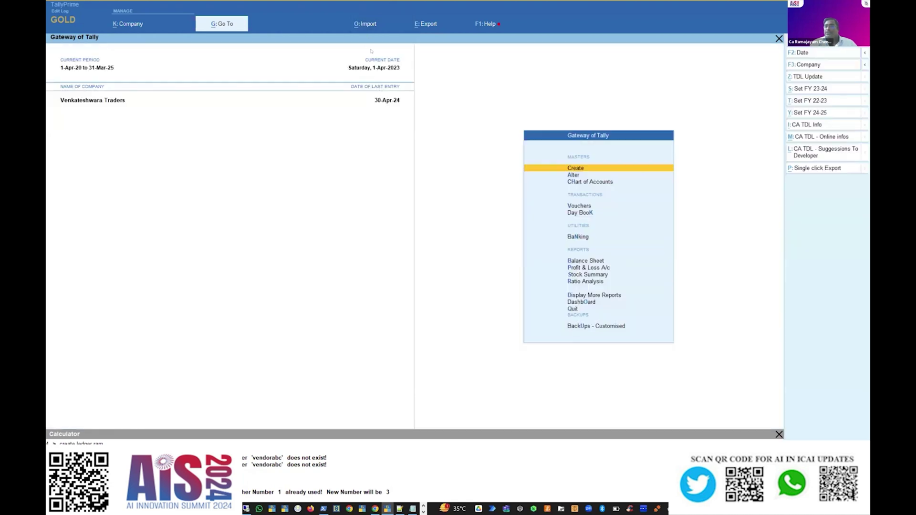
{"action": "left_click", "coordinate": [367, 24]}
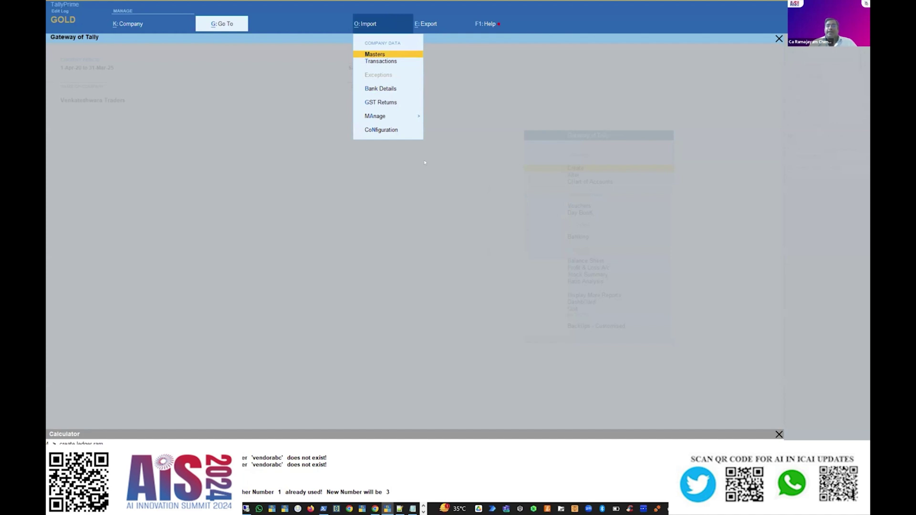
Switch to the Use-of-NLP-in-Tally PDF and review the case study and the future of NLP in Tally slides
{"action": "key", "text": "alt+Tab"}
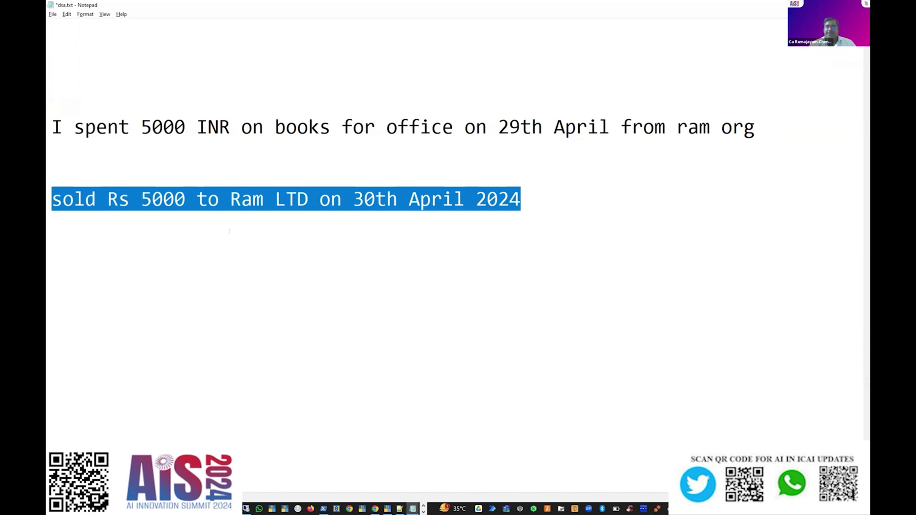
{"action": "key", "text": "alt+Tab"}
{"action": "key", "text": "alt+Tab"}
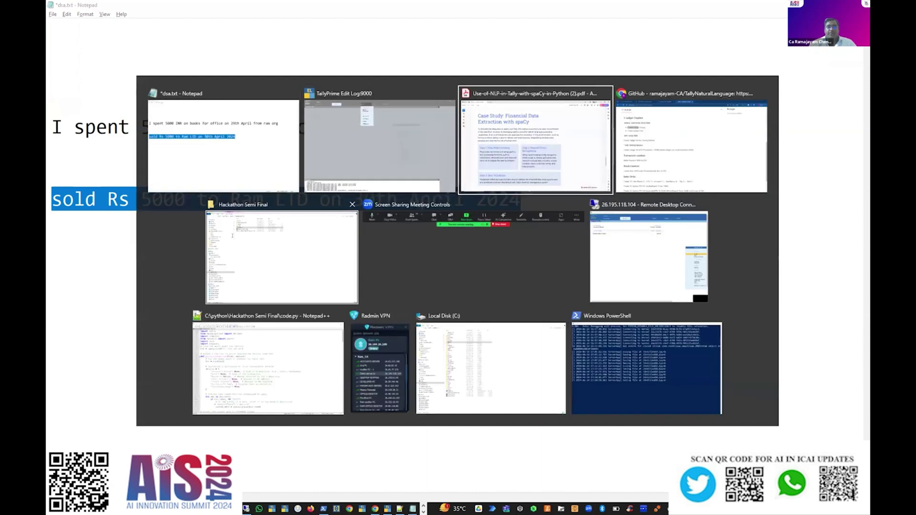
{"action": "scroll", "coordinate": [233, 236], "scroll_direction": "down", "scroll_amount": 1}
{"action": "scroll", "coordinate": [232, 235], "scroll_direction": "up", "scroll_amount": 1}
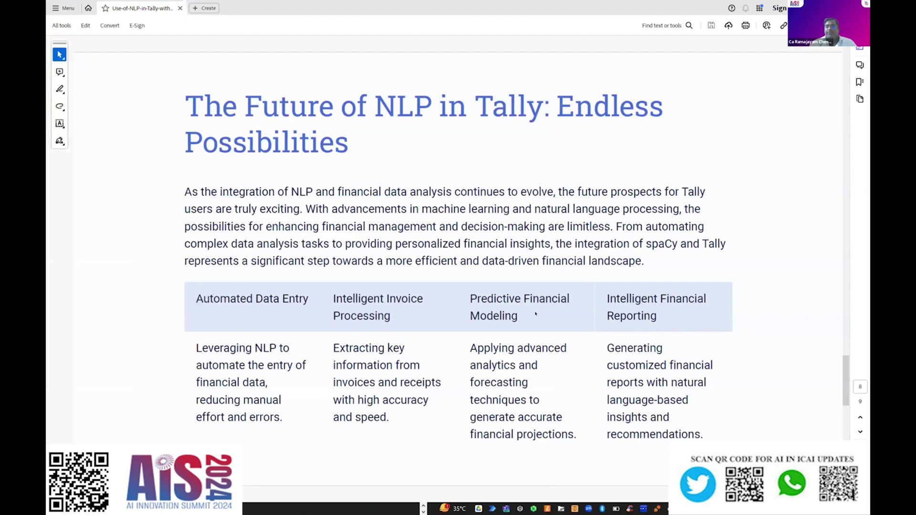
{"action": "scroll", "coordinate": [536, 314], "scroll_direction": "up", "scroll_amount": 5}
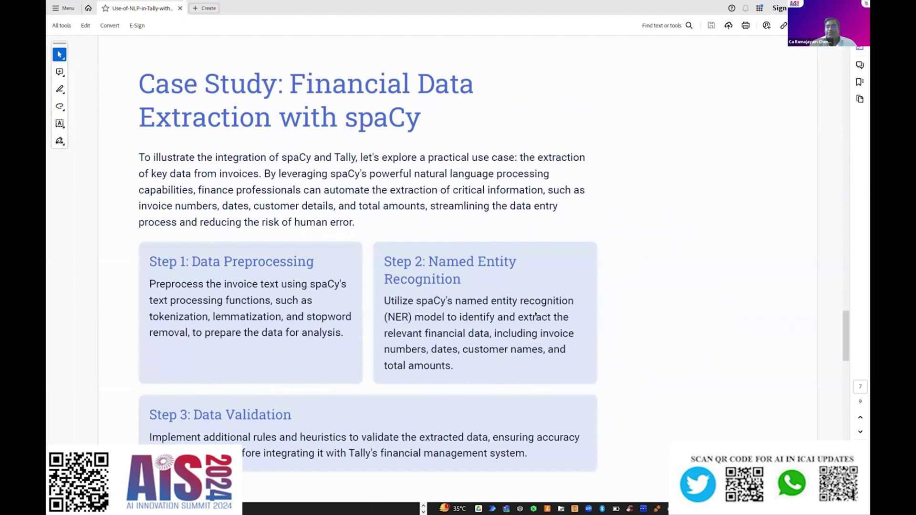
{"action": "scroll", "coordinate": [535, 313], "scroll_direction": "down", "scroll_amount": 5}
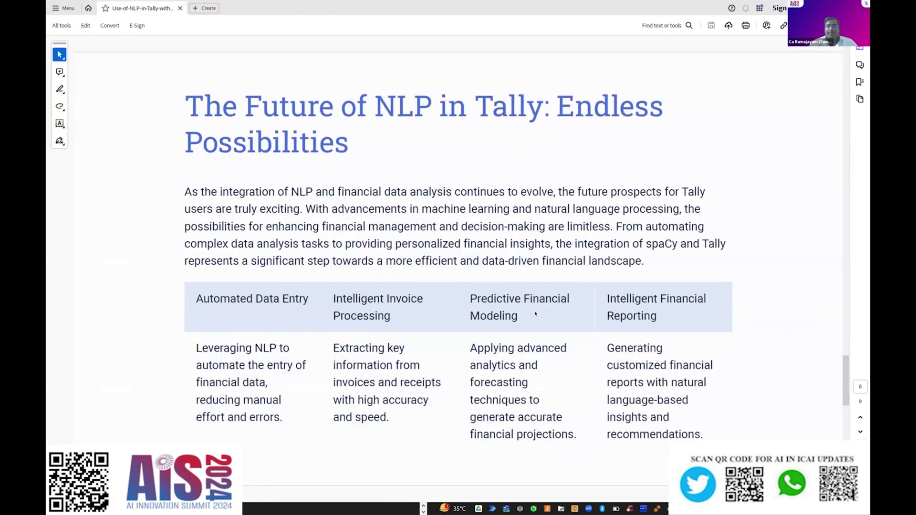
Switch to TallyPrime on the remote desktop and run Single click Export through the Tally ODBC connection localhost,9000 with port 9000 and the default username
{"action": "key", "text": "alt+Tab"}
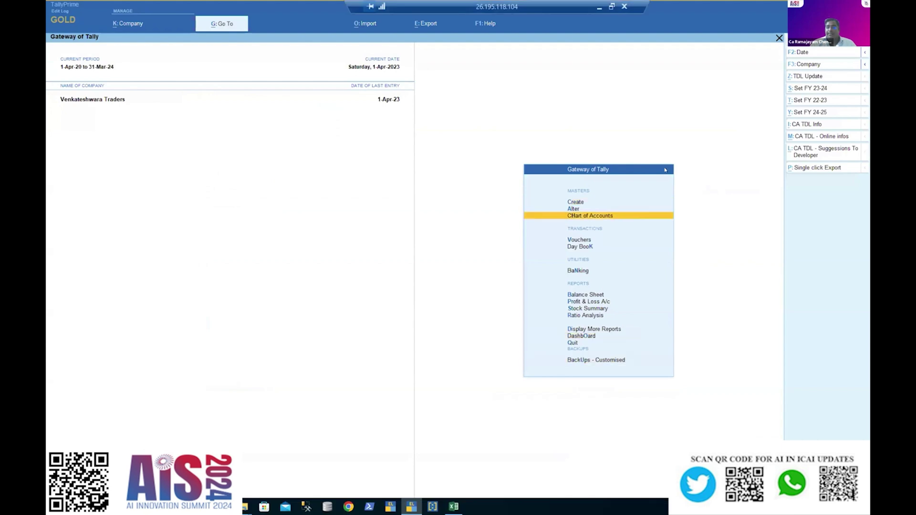
{"action": "key", "text": "Escape"}
{"action": "key", "text": "Escape"}
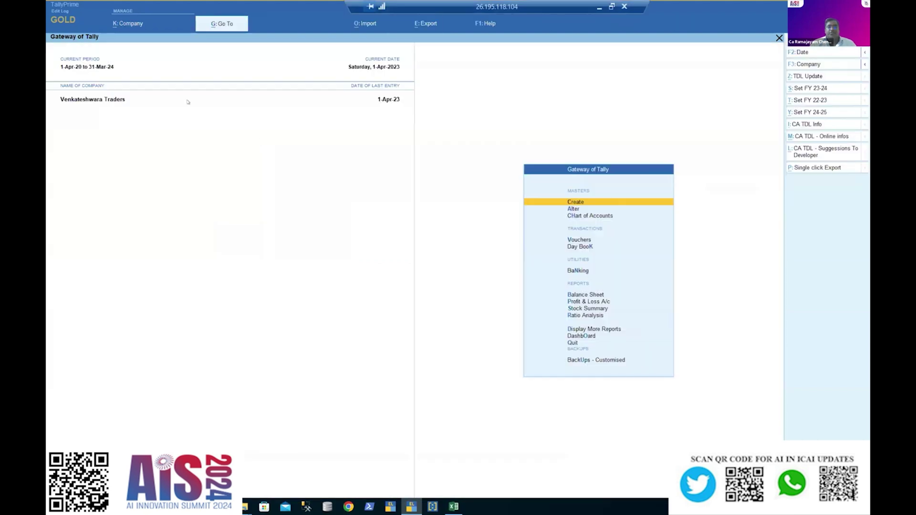
{"action": "left_click", "coordinate": [812, 168]}
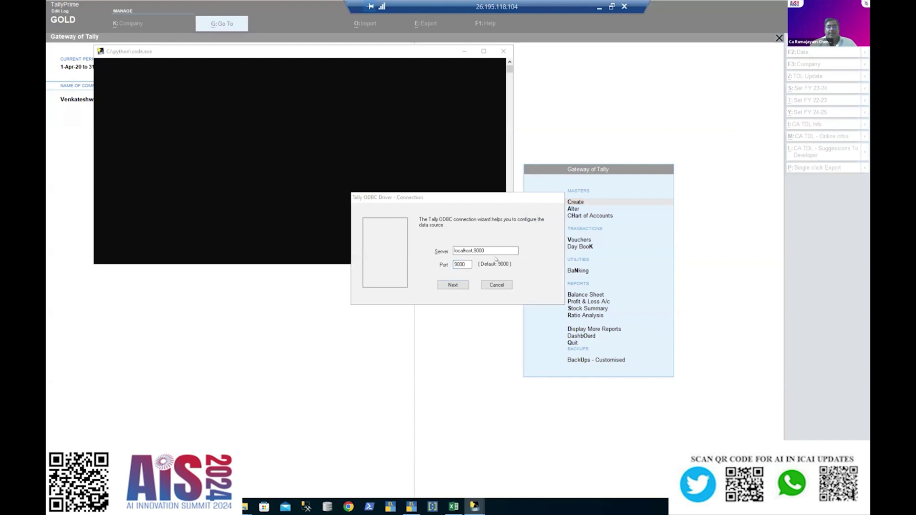
{"action": "key", "text": "alt+Tab"}
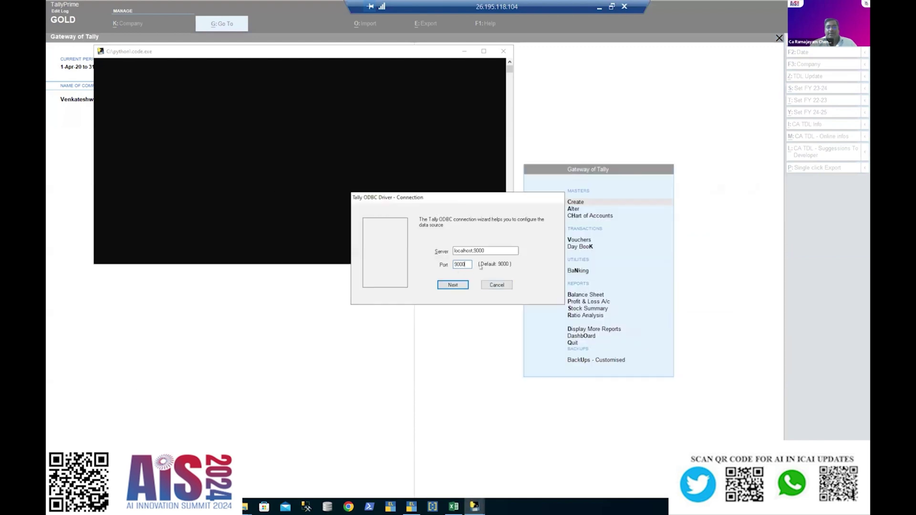
{"action": "key", "text": "Return"}
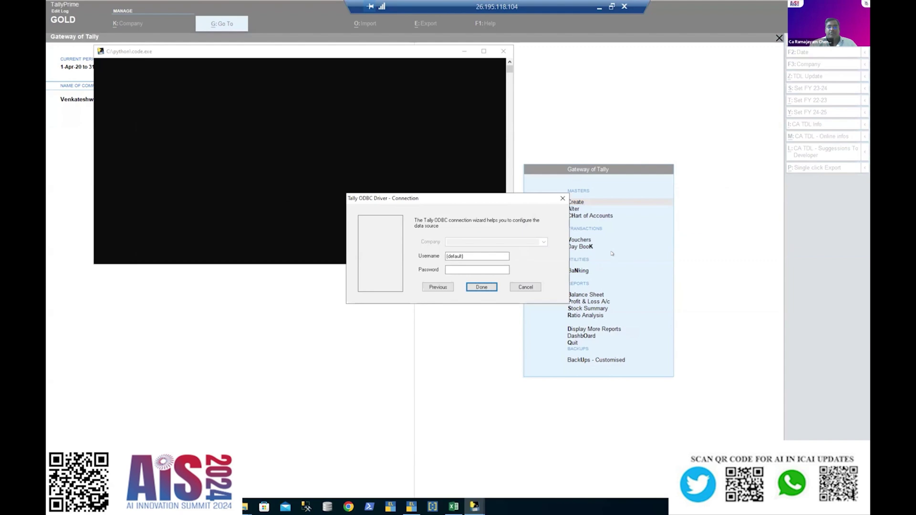
{"action": "key", "text": "Return"}
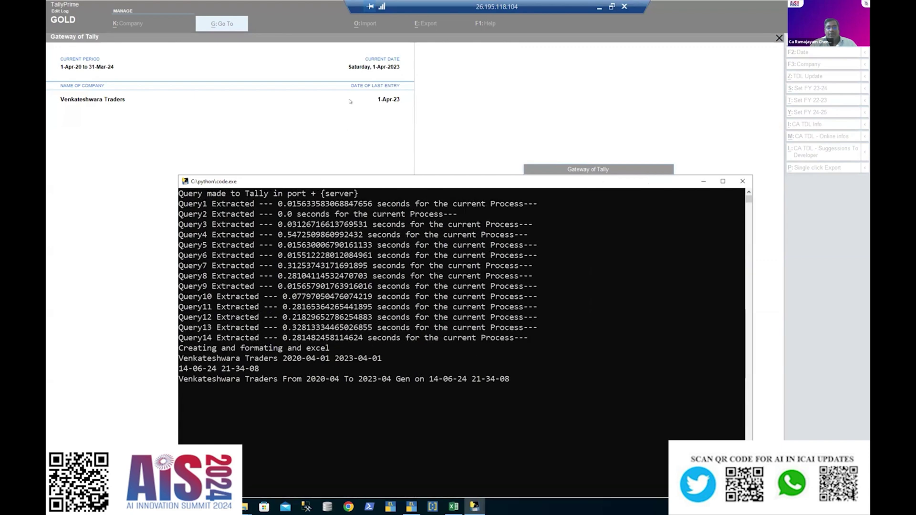
Highlight the export's total processing time in the code.exe console and answer "yes" to the continue prompt
{"action": "left_click_drag", "start_coordinate": [350, 182], "coordinate": [341, 128]}
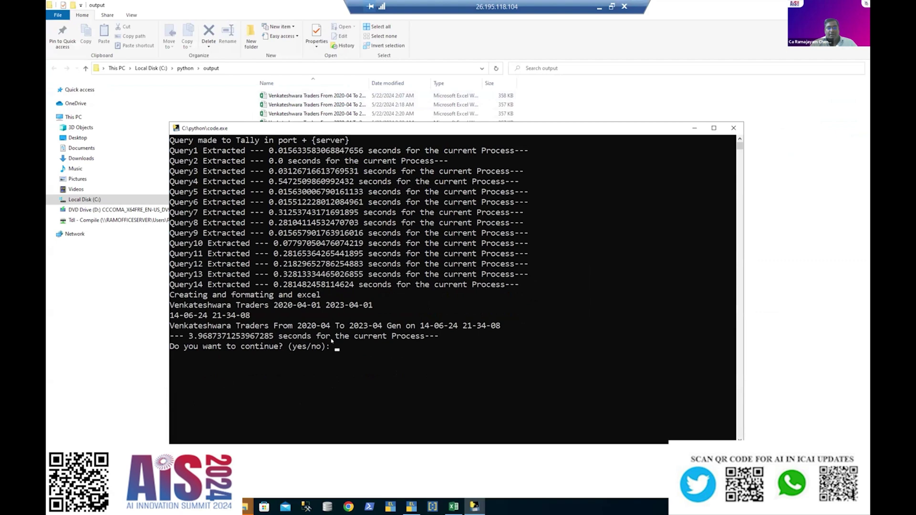
{"action": "left_click_drag", "start_coordinate": [186, 336], "coordinate": [212, 336]}
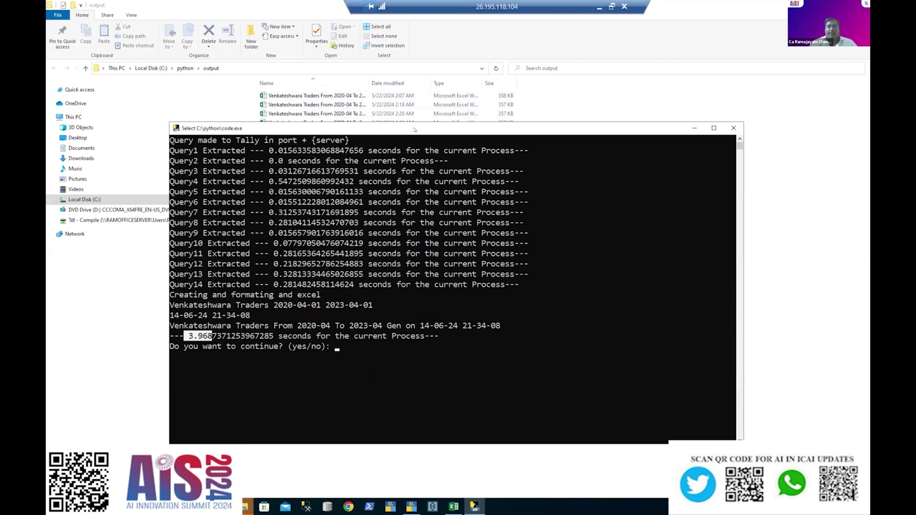
{"action": "left_click", "coordinate": [337, 350]}
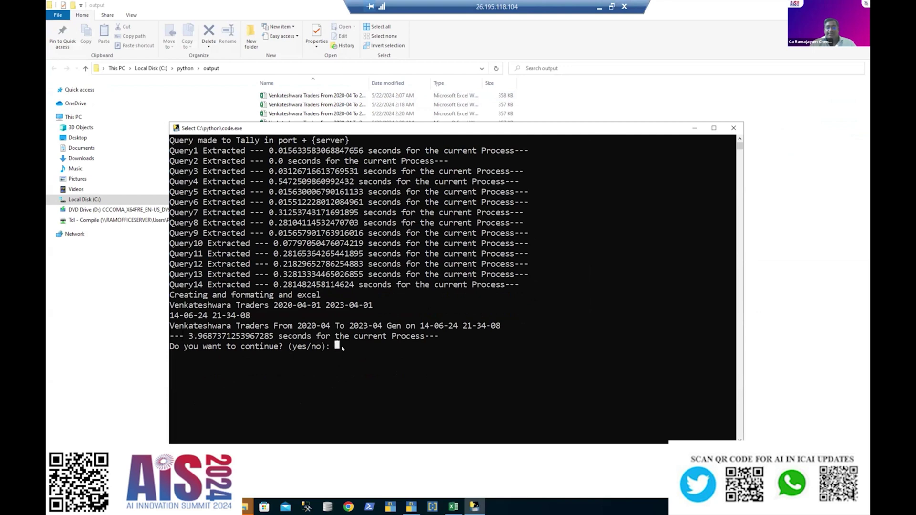
{"action": "type", "text": "uy"}
{"action": "key", "text": "BackSpace"}
{"action": "key", "text": "BackSpace"}
{"action": "type", "text": "yes"}
{"action": "key", "text": "Return"}
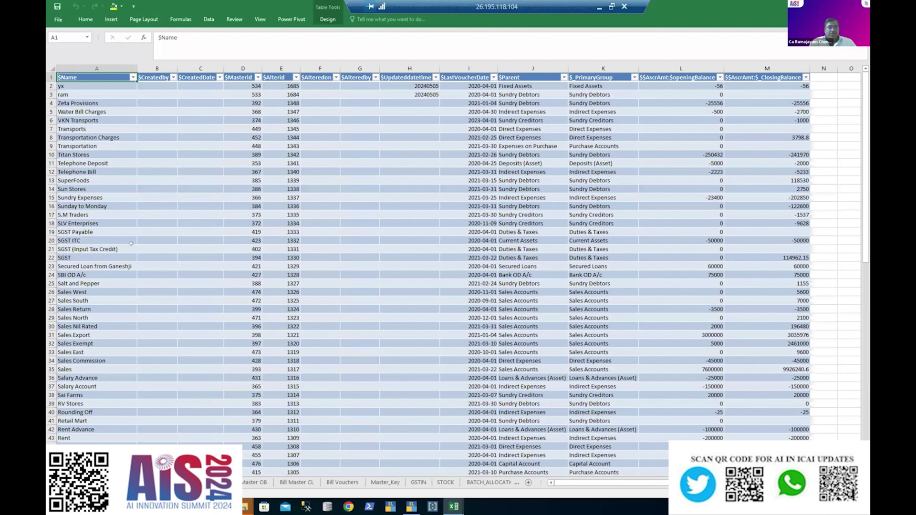
Examine the ledger names, groups and balances on the exported workbook's ledger sheets
{"action": "left_click", "coordinate": [154, 164]}
{"action": "scroll", "coordinate": [133, 170], "scroll_direction": "down", "scroll_amount": 1}
{"action": "scroll", "coordinate": [115, 174], "scroll_direction": "up", "scroll_amount": 1}
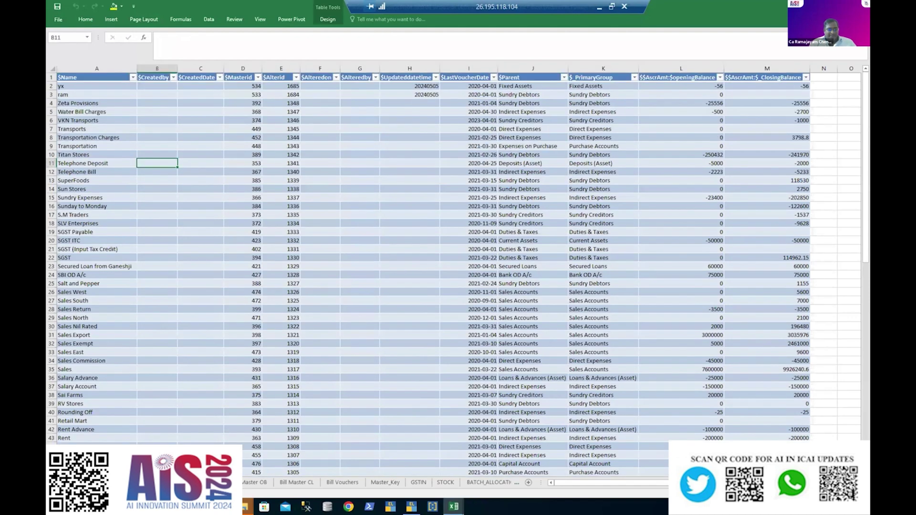
{"action": "left_click", "coordinate": [125, 483]}
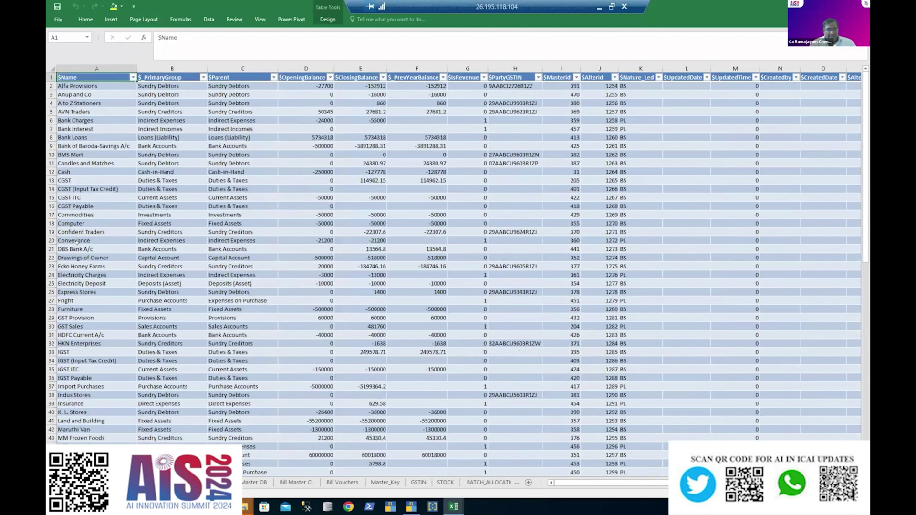
{"action": "left_click", "coordinate": [82, 232]}
{"action": "scroll", "coordinate": [72, 263], "scroll_direction": "down", "scroll_amount": 1}
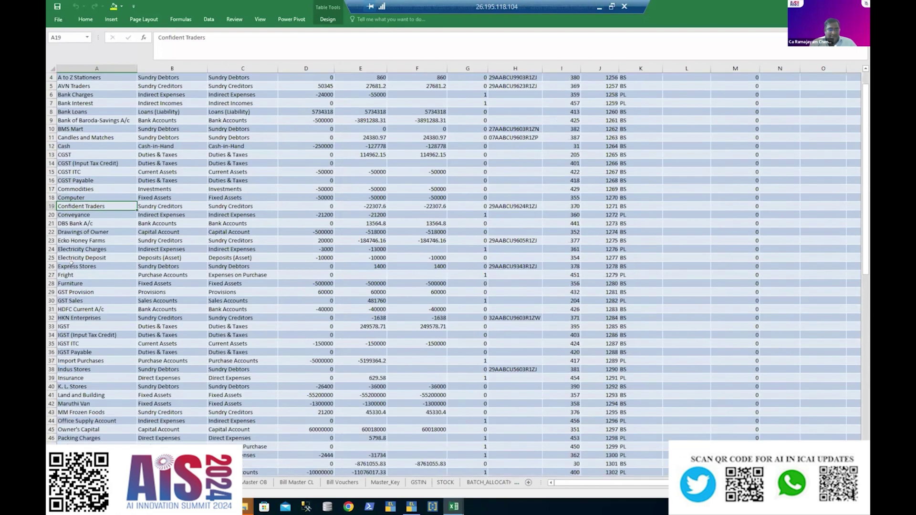
{"action": "scroll", "coordinate": [72, 263], "scroll_direction": "up", "scroll_amount": 1}
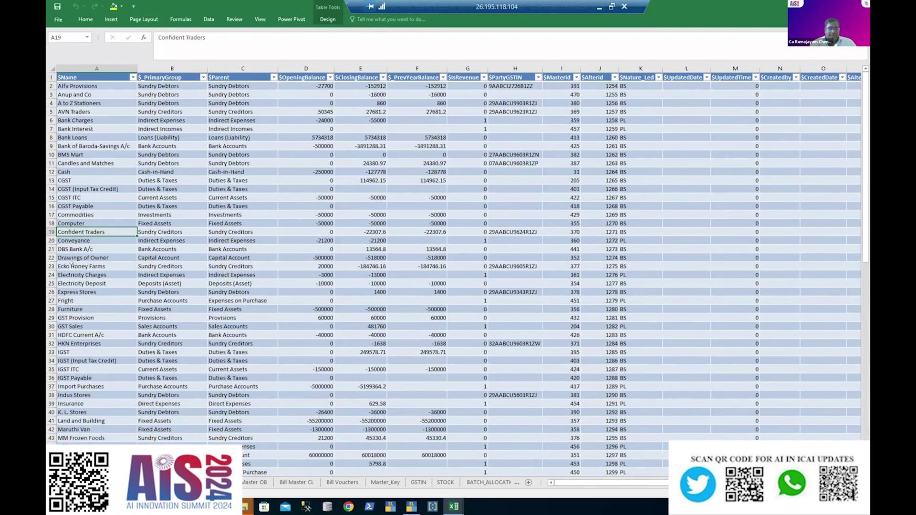
Browse the exported workbook's other sheets, including Bill Vouchers, STOCK and HSN, and return to EWAY_BILL
{"action": "key", "text": "ctrl+Page_Down"}
{"action": "key", "text": "ctrl+Page_Down"}
{"action": "key", "text": "ctrl+Page_Down"}
{"action": "key", "text": "ctrl+Page_Down"}
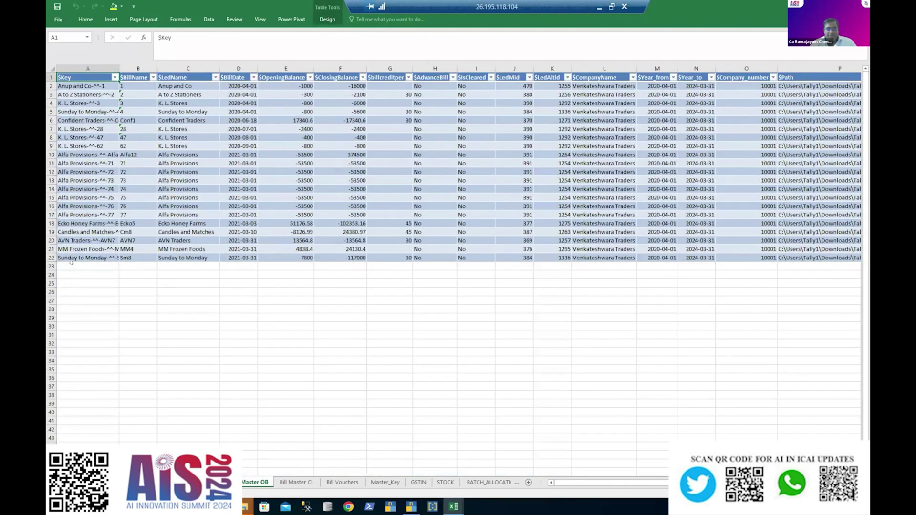
{"action": "key", "text": "ctrl+Page_Down"}
{"action": "key", "text": "ctrl+Page_Down"}
{"action": "key", "text": "ctrl+Page_Down"}
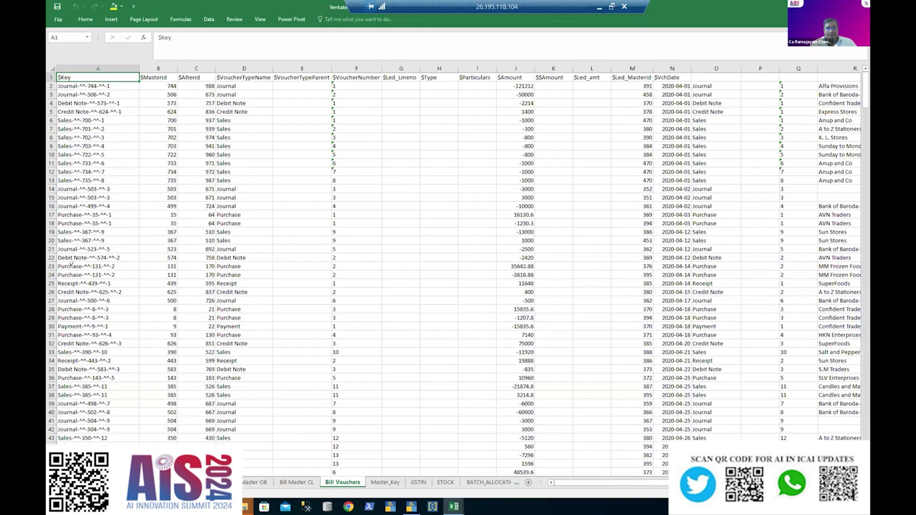
{"action": "key", "text": "ctrl+Page_Down"}
{"action": "key", "text": "ctrl+Page_Down"}
{"action": "key", "text": "ctrl+Page_Down"}
{"action": "key", "text": "ctrl+Page_Down"}
{"action": "key", "text": "ctrl+Page_Down"}
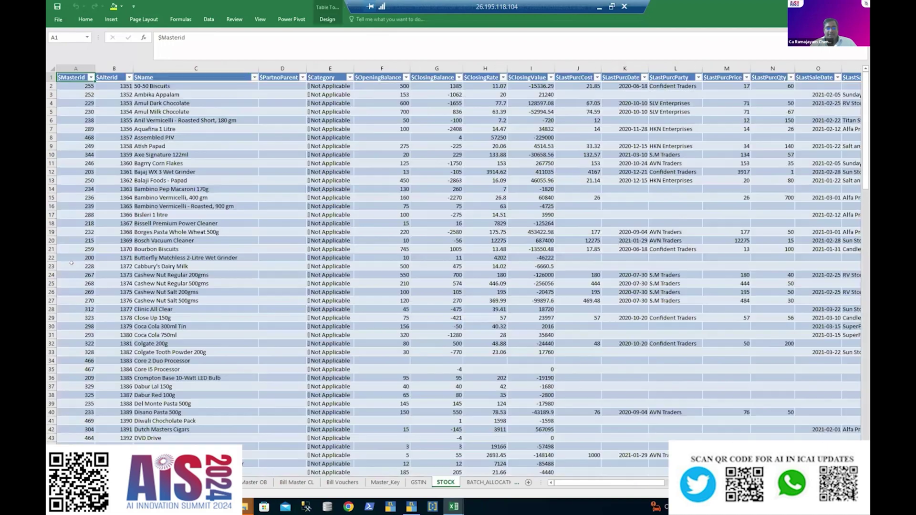
{"action": "key", "text": "ctrl+Page_Down"}
{"action": "key", "text": "ctrl+Page_Down"}
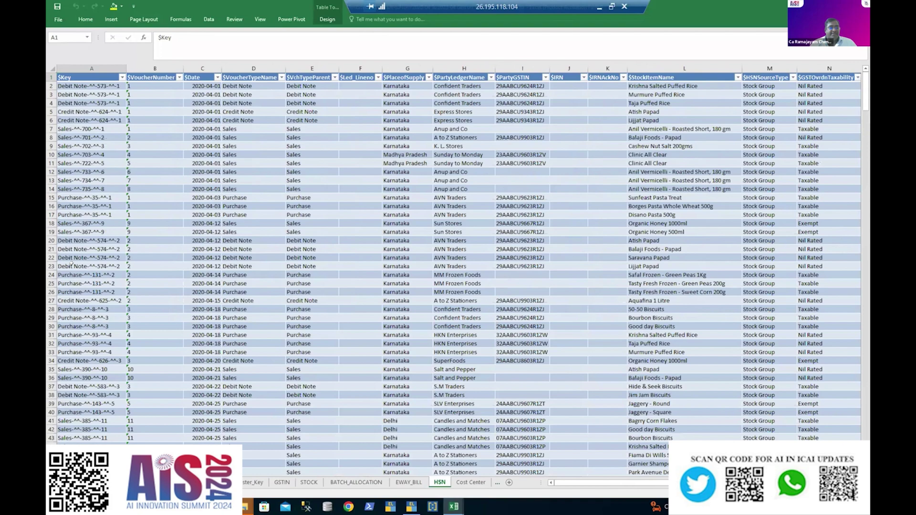
{"action": "key", "text": "ctrl+Page_Up"}
{"action": "key", "text": "ctrl+Page_Up"}
{"action": "key", "text": "ctrl+Page_Up"}
{"action": "key", "text": "ctrl+Page_Up"}
{"action": "key", "text": "ctrl+Page_Up"}
{"action": "key", "text": "ctrl+Page_Up"}
{"action": "key", "text": "ctrl+Page_Up"}
{"action": "key", "text": "ctrl+Page_Up"}
{"action": "key", "text": "ctrl+Page_Up"}
{"action": "key", "text": "ctrl+Page_Up"}
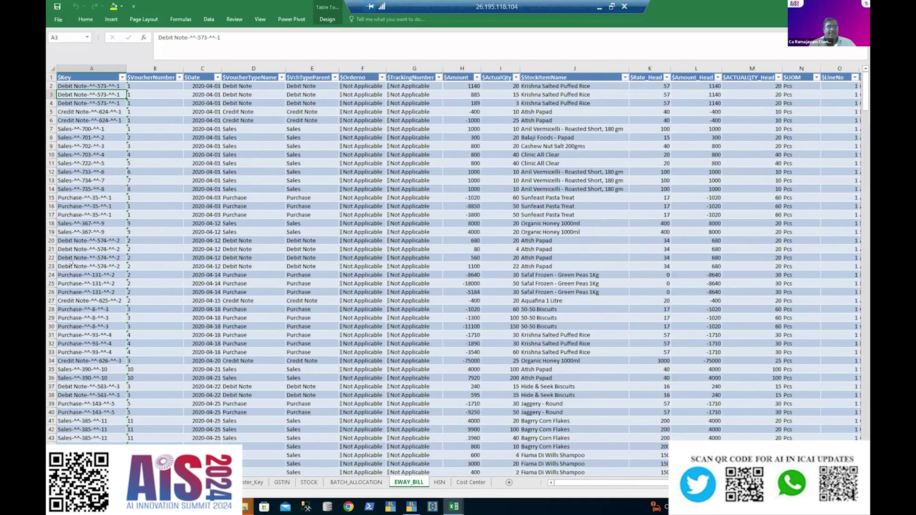
Return to the remote TallyPrime and run Single click Export again for Venkateshwara Traders through port 9000
{"action": "key", "text": "alt+Tab"}
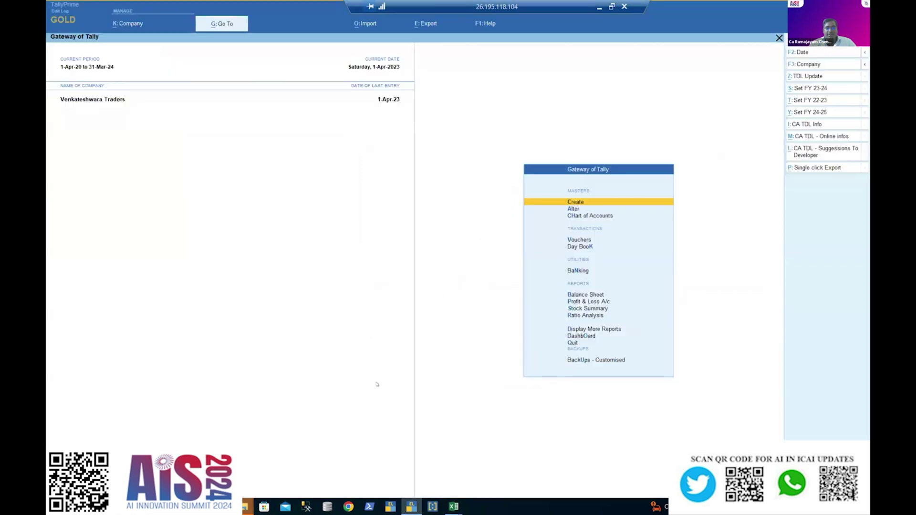
{"action": "key", "text": "alt+Tab"}
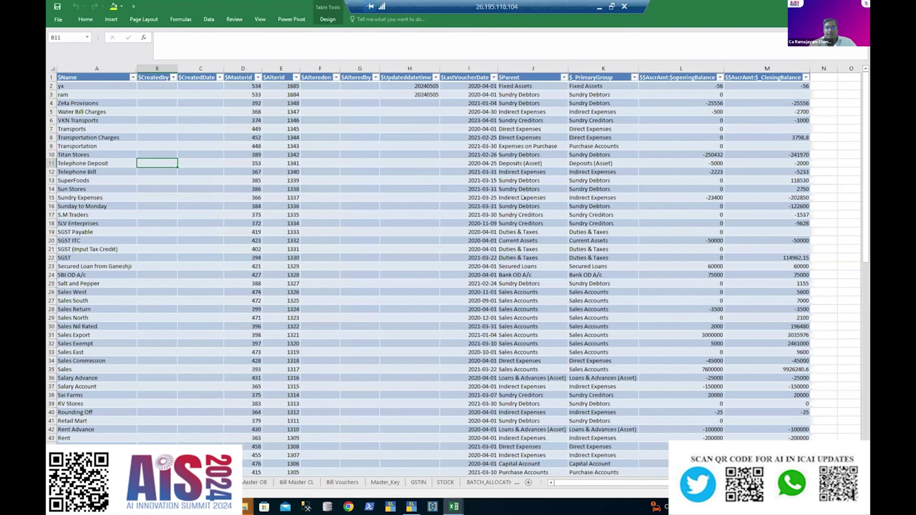
{"action": "key", "text": "alt+Tab"}
{"action": "key", "text": "Escape"}
{"action": "key", "text": "Escape"}
{"action": "left_click", "coordinate": [811, 169]}
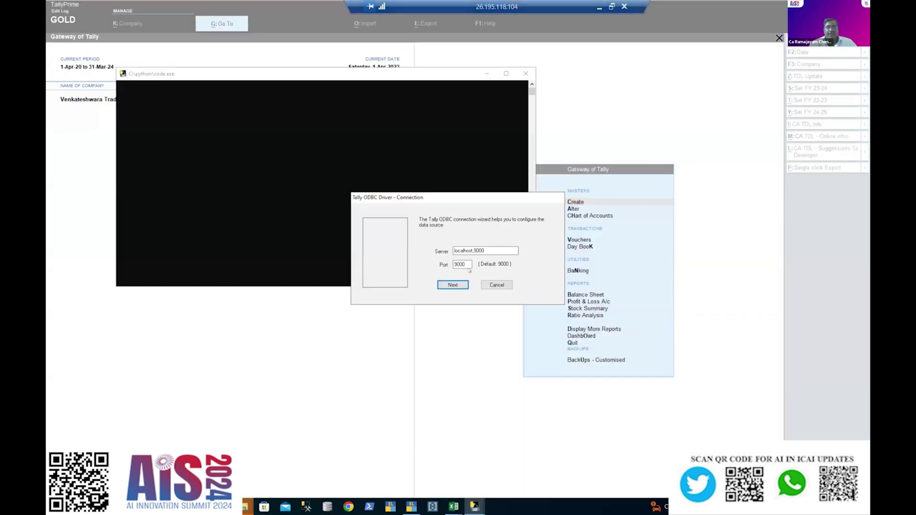
{"action": "key", "text": "Return"}
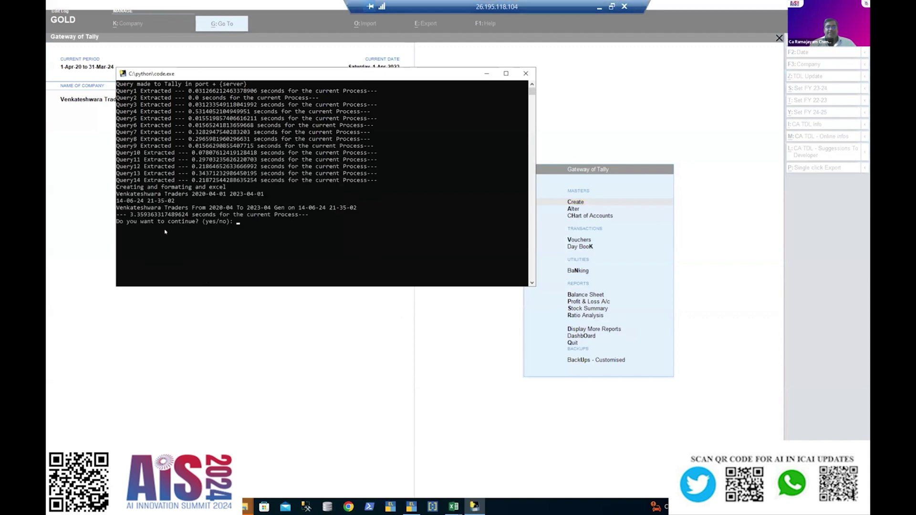
Bring the code.exe console to the front and enlarge its text to read the query extraction times
{"action": "key", "text": "alt+Tab"}
{"action": "key", "text": "alt+Tab"}
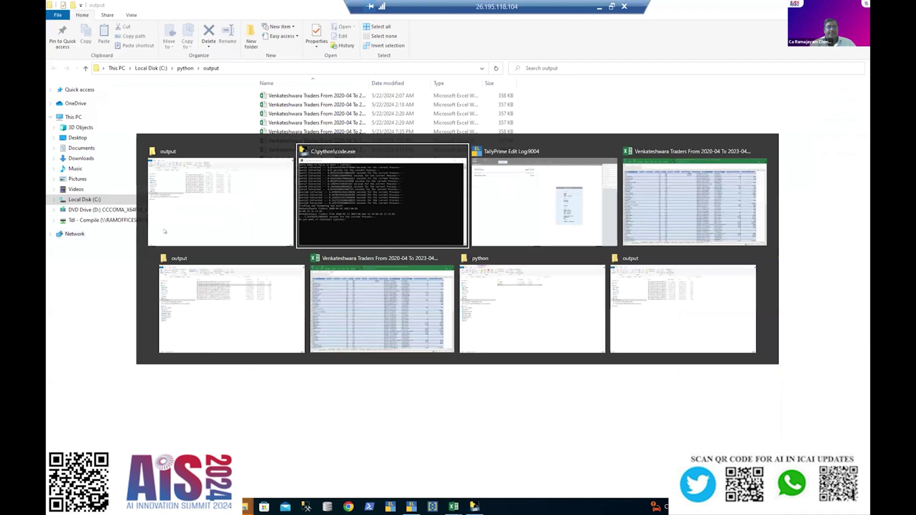
{"action": "scroll", "coordinate": [165, 232], "scroll_direction": "up", "scroll_amount": 5}
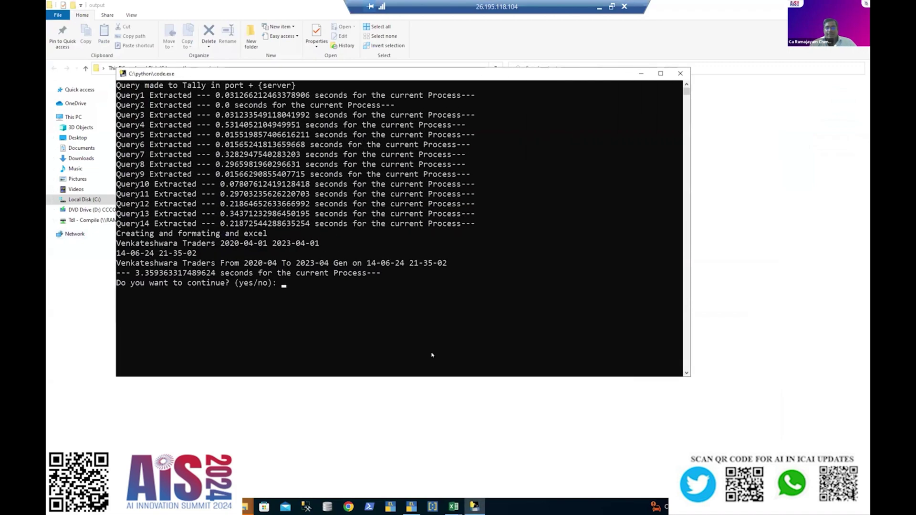
Switch to the exported Venkateshwara Traders workbook in Excel and move from the ledger sheet to the voucher entries sheet
{"action": "key", "text": "alt+Tab"}
{"action": "key", "text": "alt+Tab"}
{"action": "key", "text": "alt+Tab"}
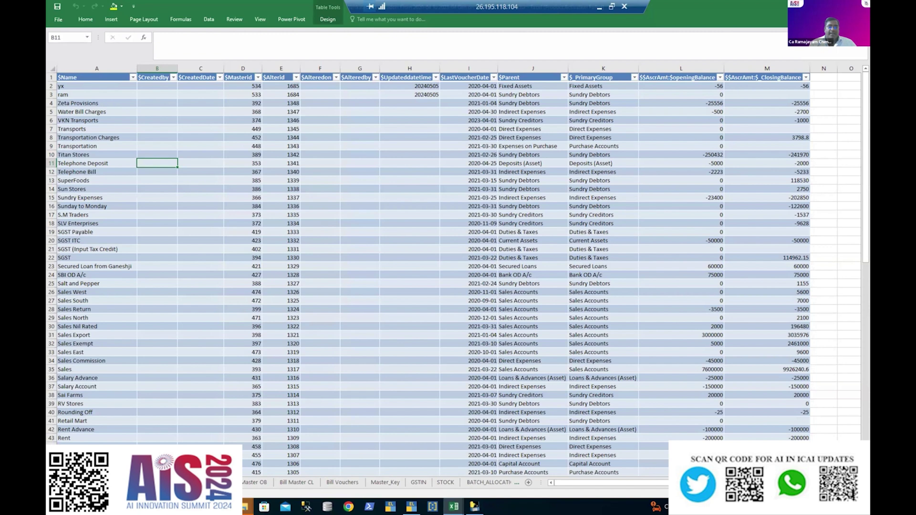
{"action": "left_click", "coordinate": [200, 473]}
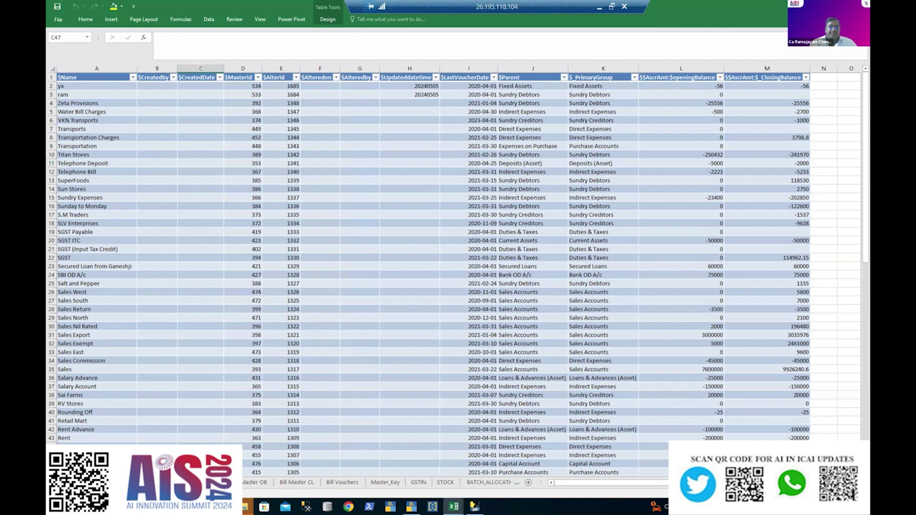
{"action": "key", "text": "ctrl+Page_Down"}
{"action": "left_click", "coordinate": [119, 349]}
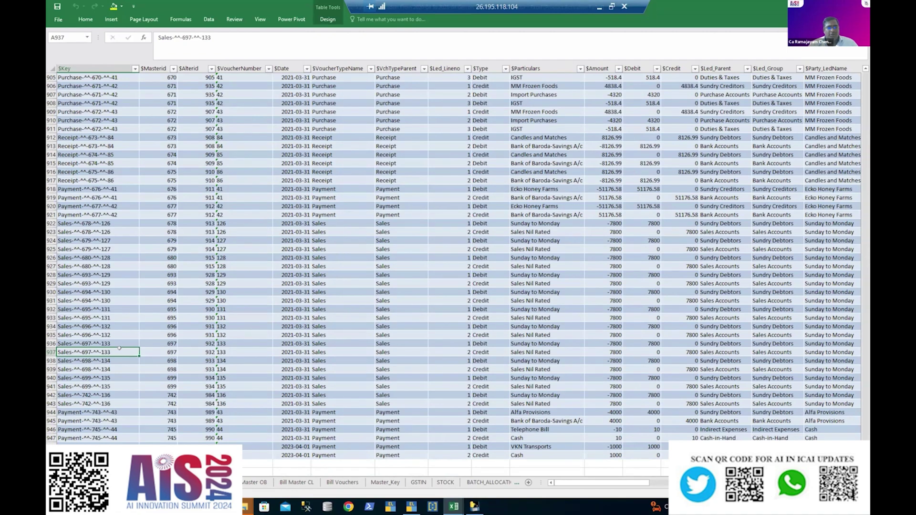
Return to the start of the voucher entries sheet and select J1:N5, covering $Particulars through $Led_Parent, to examine the first entries
{"action": "key", "text": "ctrl+Home"}
{"action": "key", "text": "Right"}
{"action": "key", "text": "Right"}
{"action": "key", "text": "Right"}
{"action": "key", "text": "Right"}
{"action": "key", "text": "Right"}
{"action": "key", "text": "Right"}
{"action": "key", "text": "Right"}
{"action": "key", "text": "Right"}
{"action": "key", "text": "Right"}
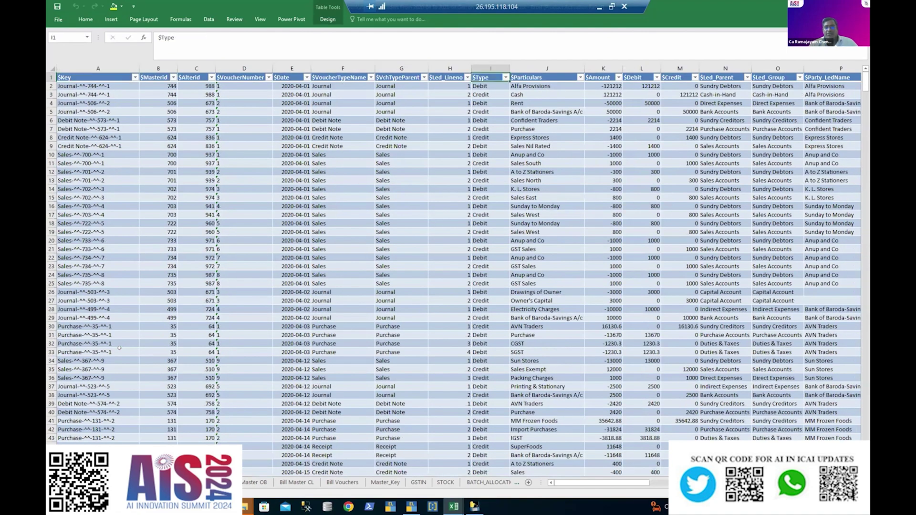
{"action": "key", "text": "shift+Down"}
{"action": "key", "text": "shift+Down"}
{"action": "key", "text": "shift+Down"}
{"action": "key", "text": "shift+Down"}
{"action": "key", "text": "shift+Right"}
{"action": "key", "text": "shift+Right"}
{"action": "key", "text": "shift+Right"}
{"action": "key", "text": "shift+Right"}
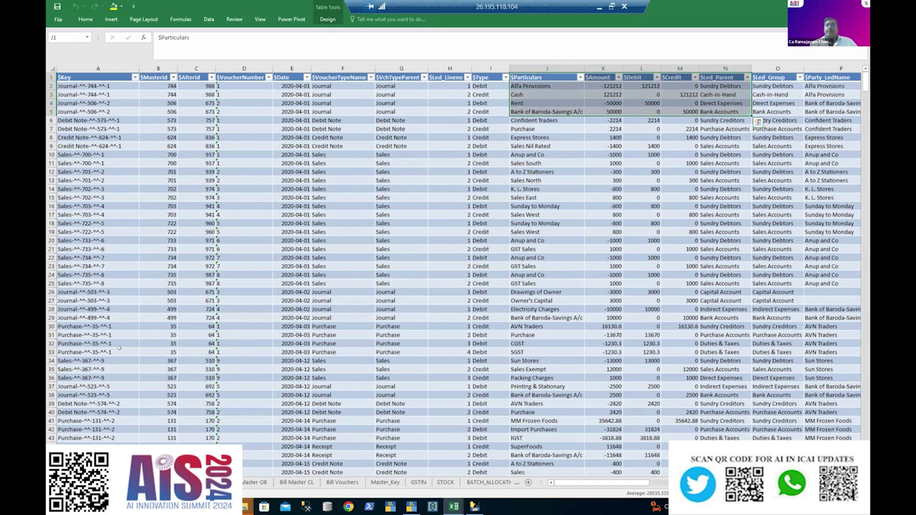
Recheck the code.exe console, then leave the remote session for the PDF page on the future of NLP in Tally
{"action": "key", "text": "alt+Tab"}
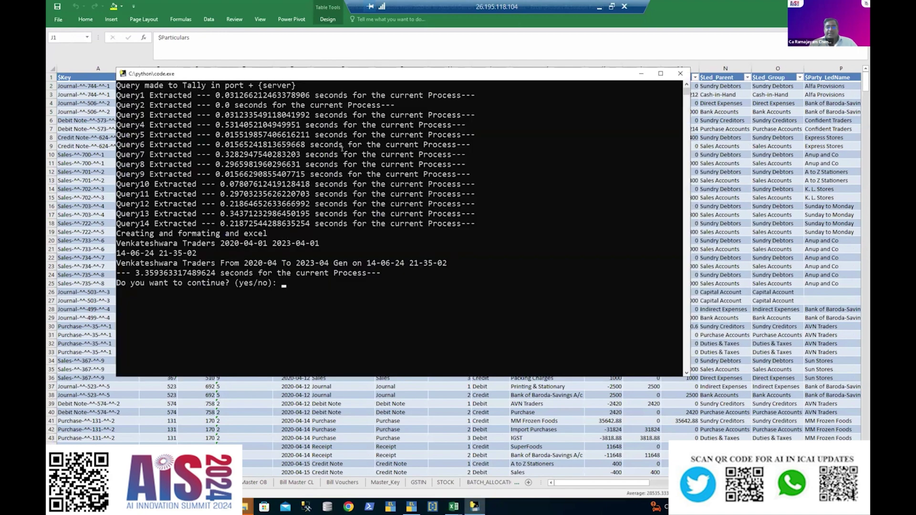
{"action": "key", "text": "ctrl+alt+Break"}
{"action": "left_click", "coordinate": [359, 163]}
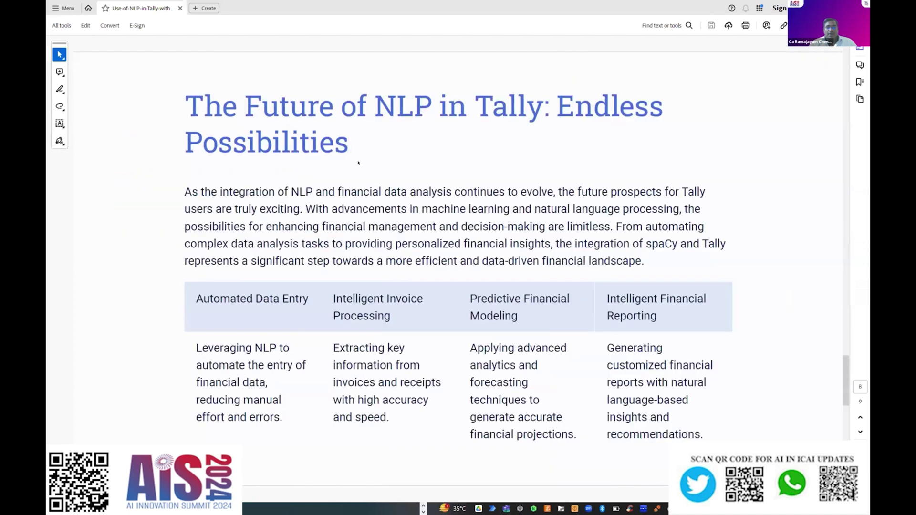